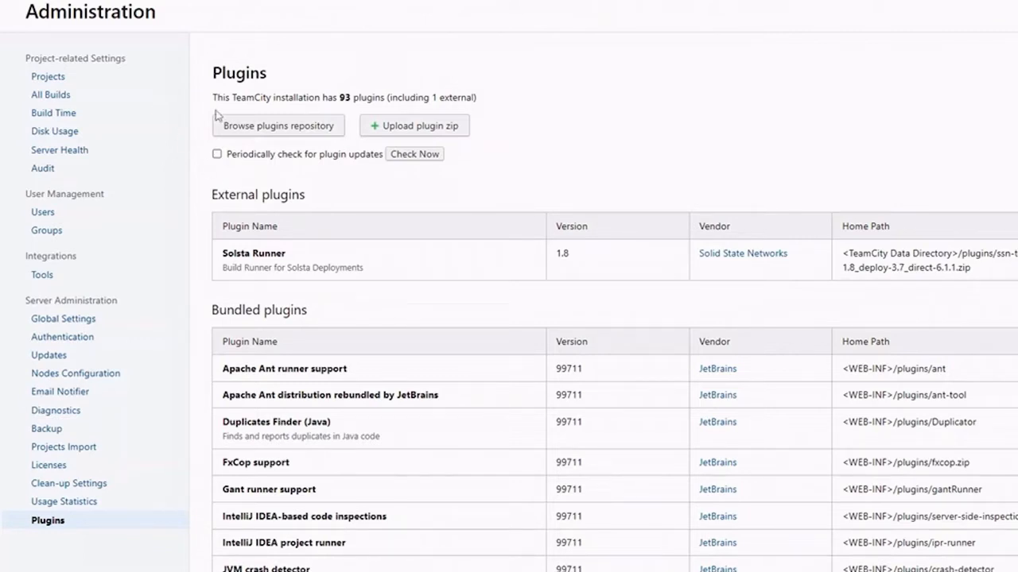
View the agent requirements of the Build Distribution configuration in the Team City Plugin Test project.
left_click(49, 77)
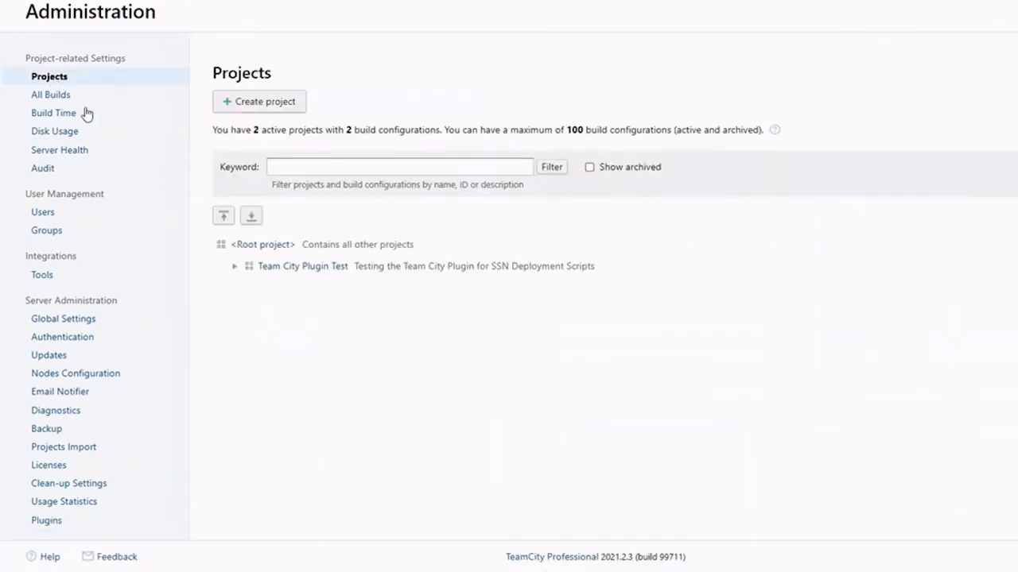
left_click(232, 272)
left_click(283, 291)
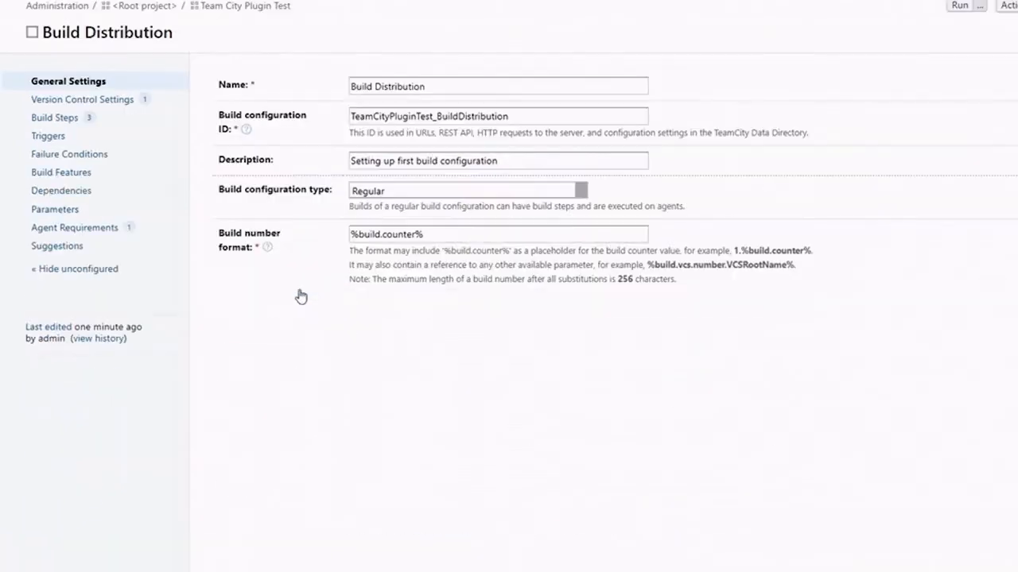
left_click(89, 229)
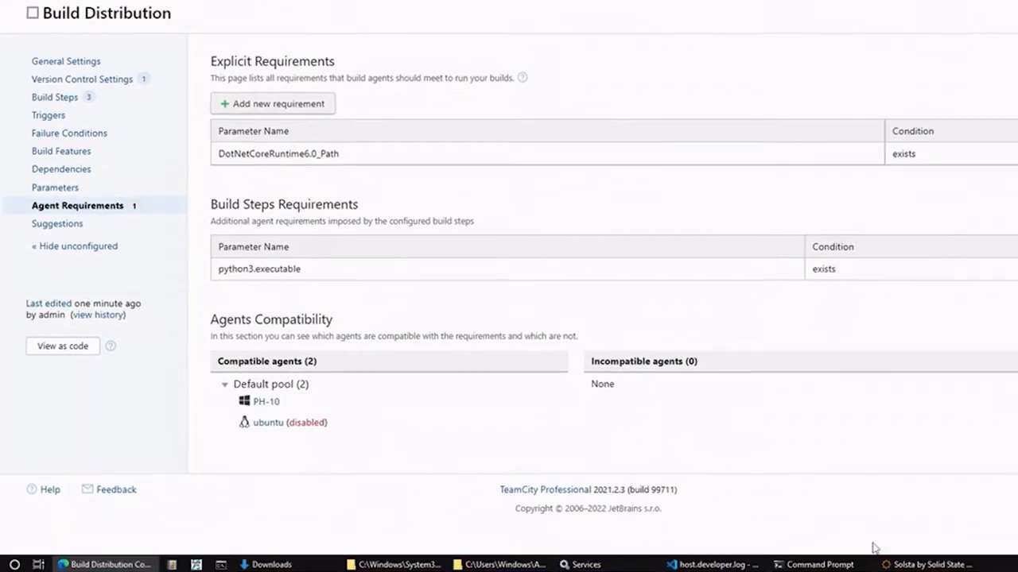
Switch to the Solsta console and create an environment named teamcity-demo in the plugins product, described as "Demo Environment!".
left_click(914, 561)
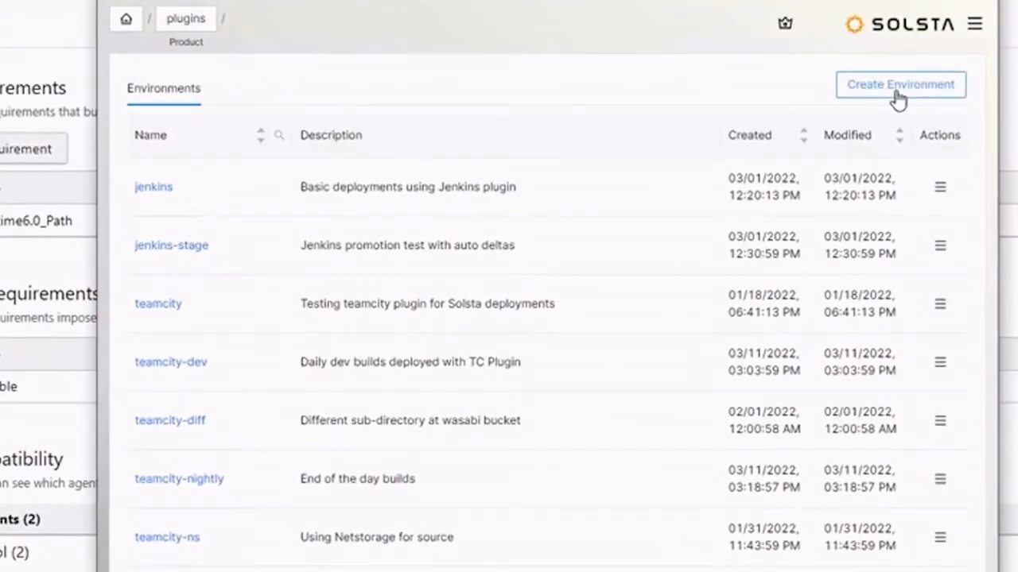
left_click(897, 86)
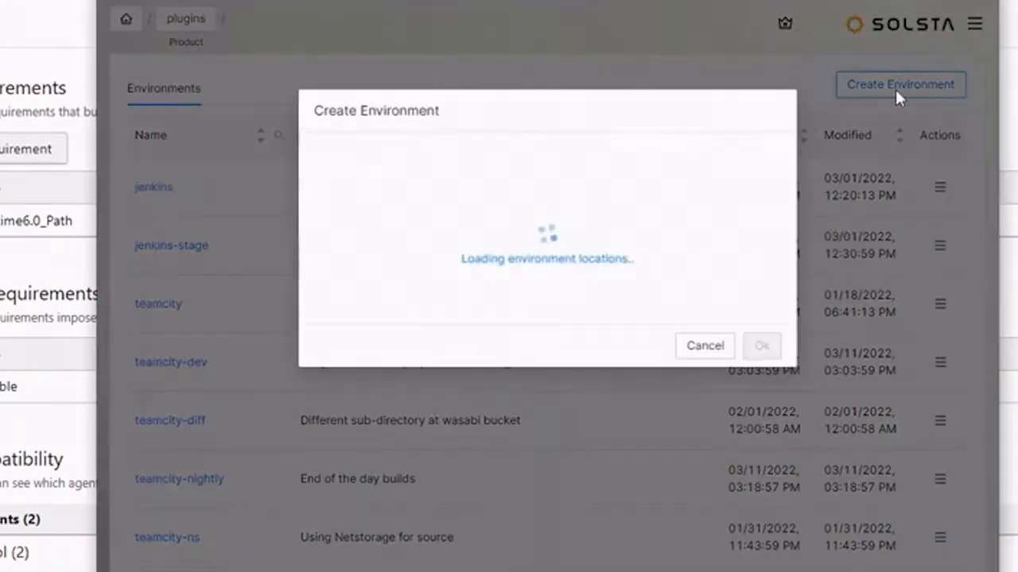
type("teamcity-demo")
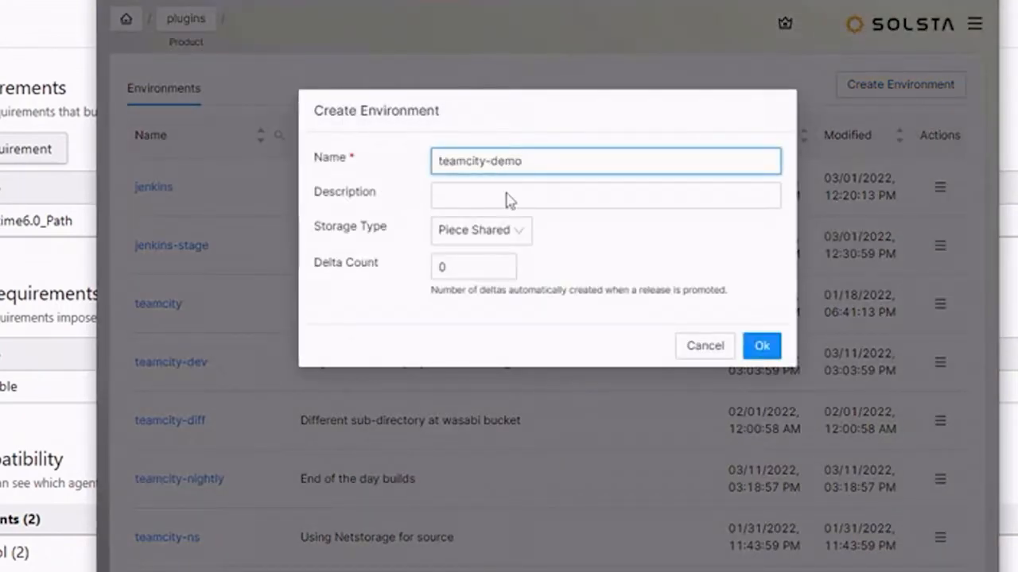
left_click(508, 200)
type("Demo Enviro")
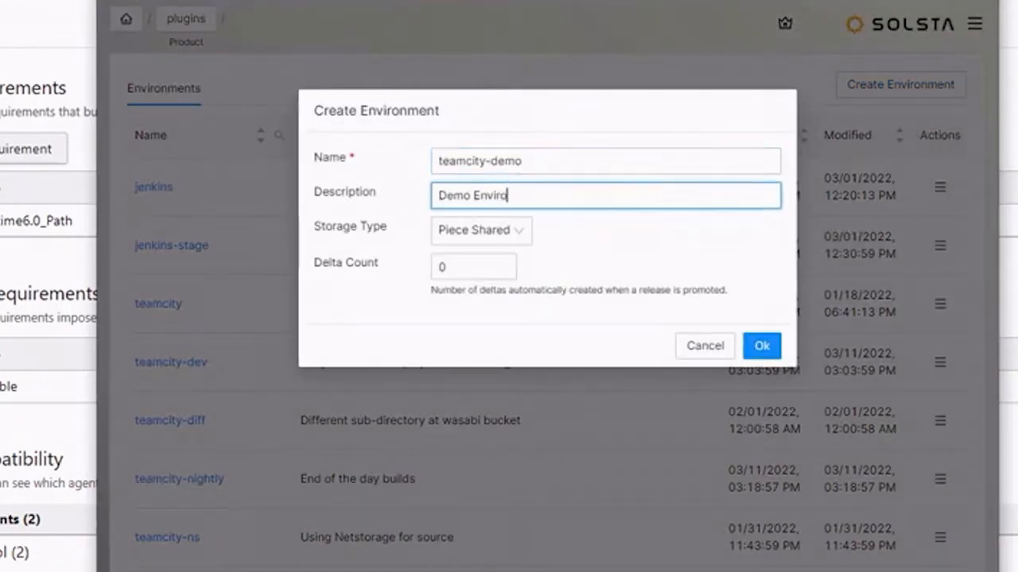
type("nment!")
left_click(761, 345)
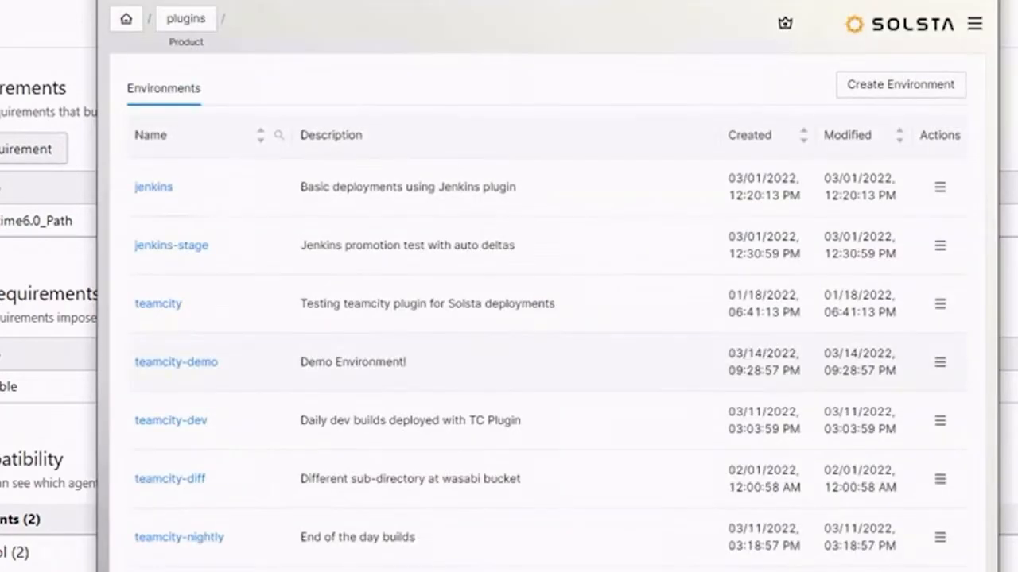
Create a repository named game-client in the teamcity-demo environment, with the description "Main game client files".
left_click(208, 362)
left_click(894, 84)
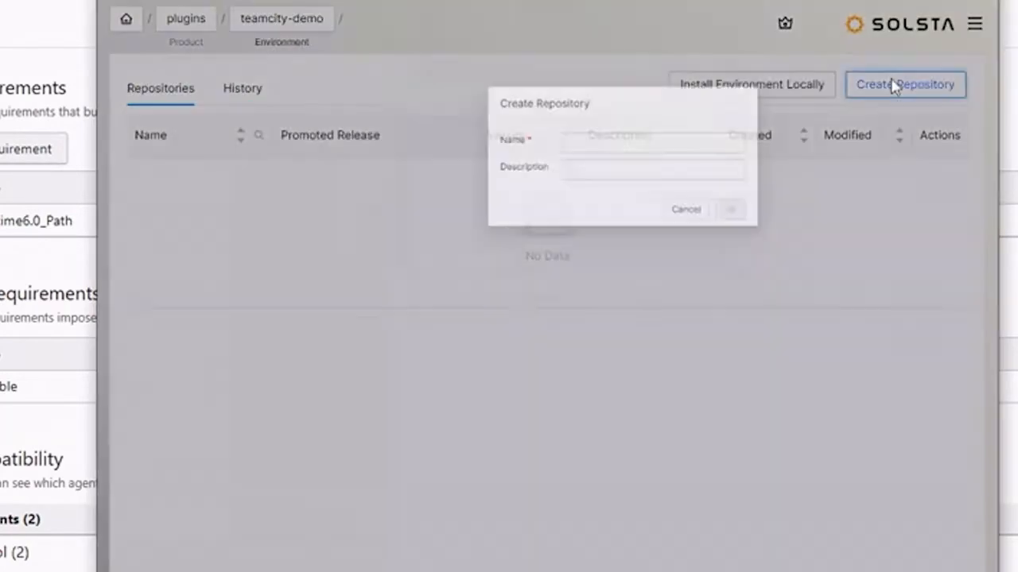
type("game-client")
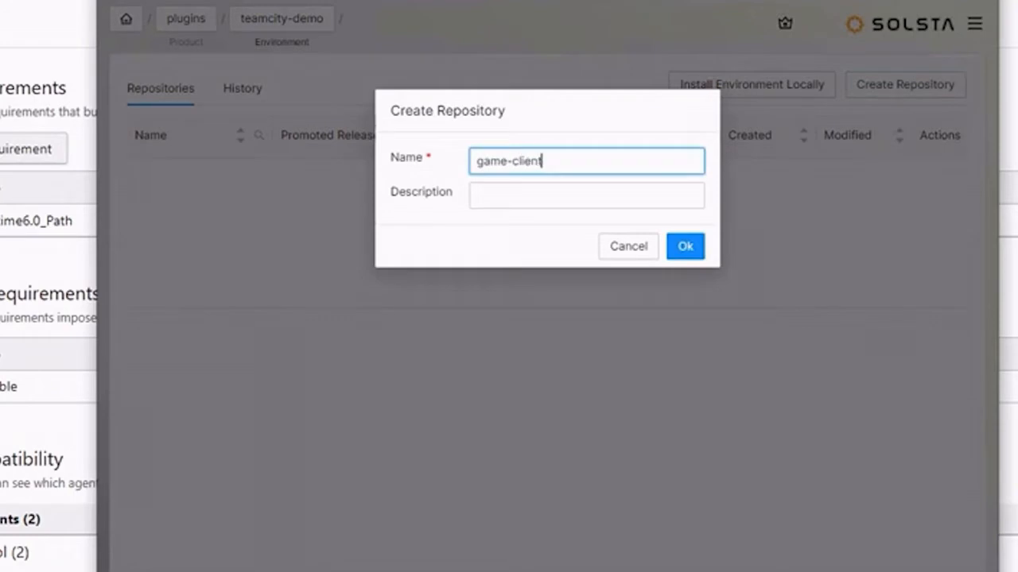
key("Tab")
type("Main game clien")
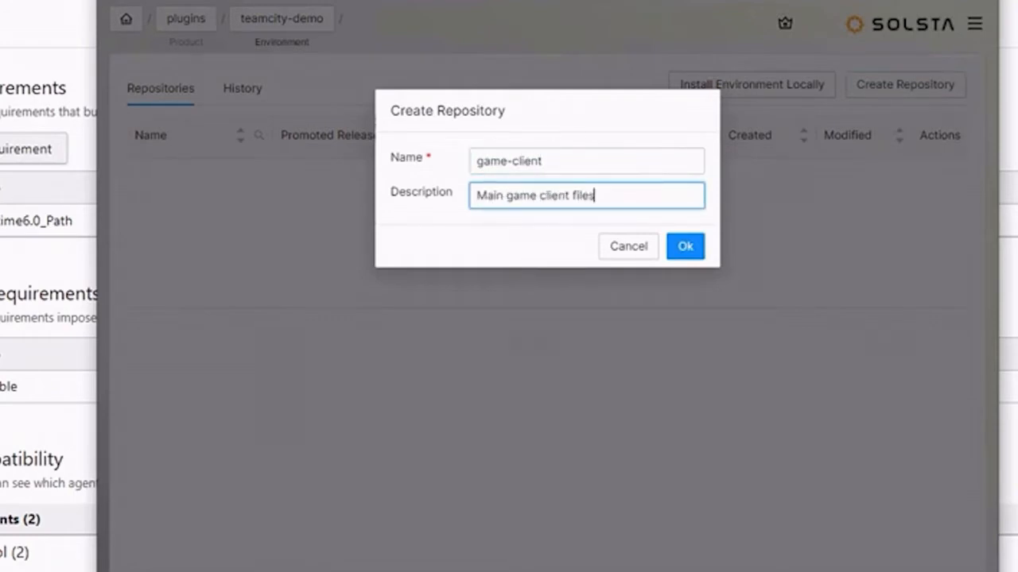
key("Return")
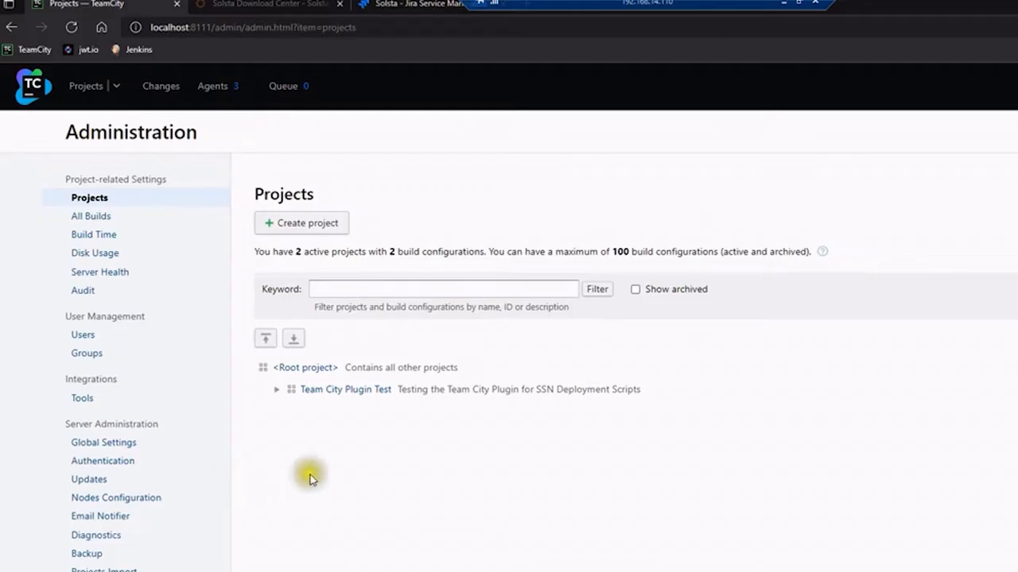
Add a build step with the Solsta Deploy runner to TeamCity's Build Distribution configuration in the Team City Plugin Test project.
left_click(276, 391)
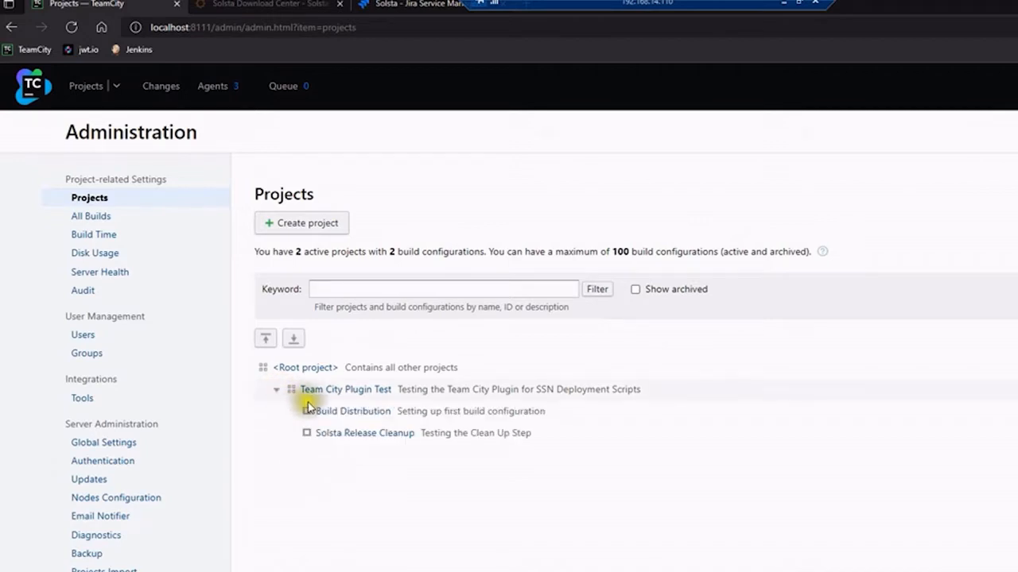
left_click(344, 415)
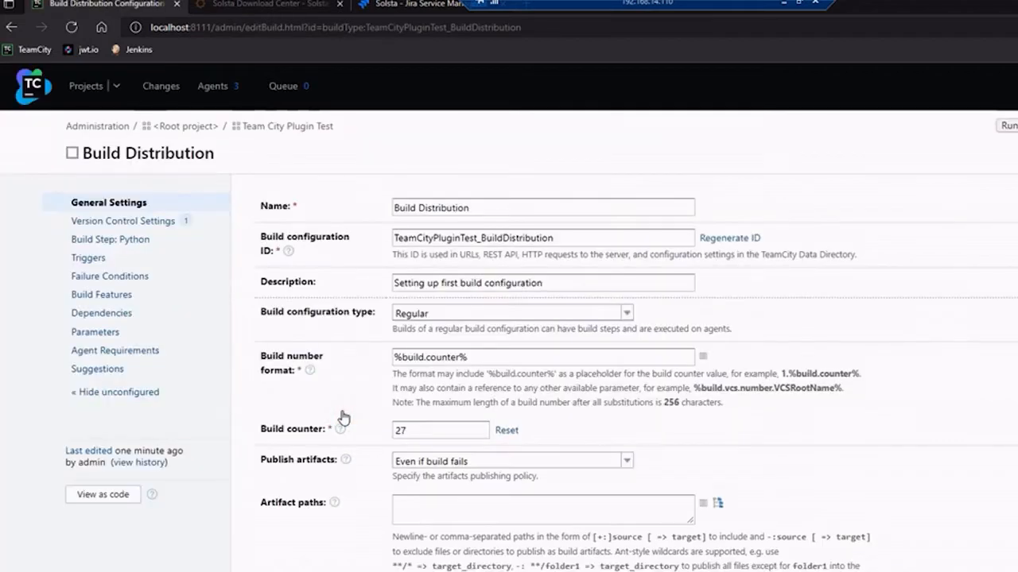
left_click(123, 240)
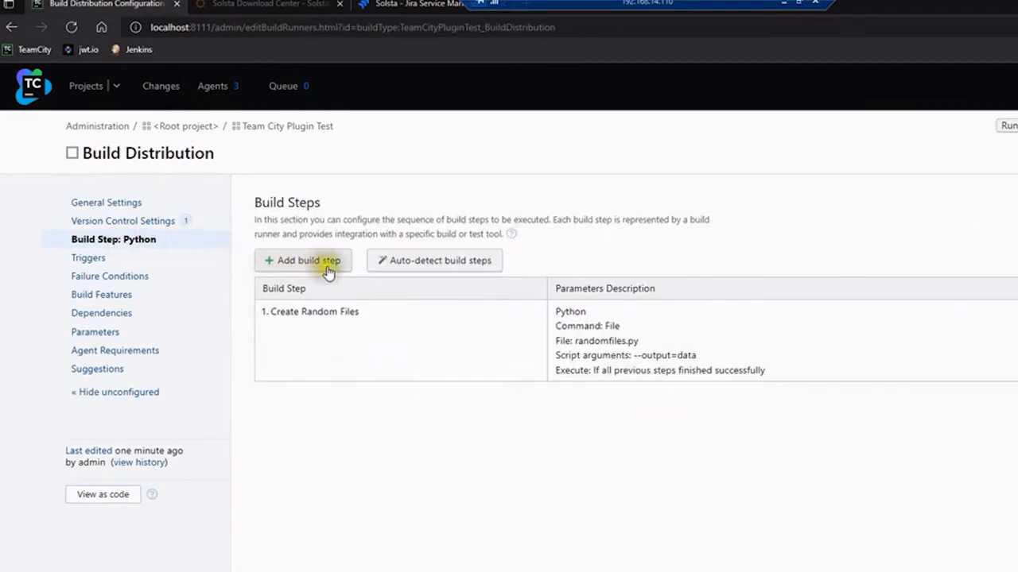
left_click(329, 263)
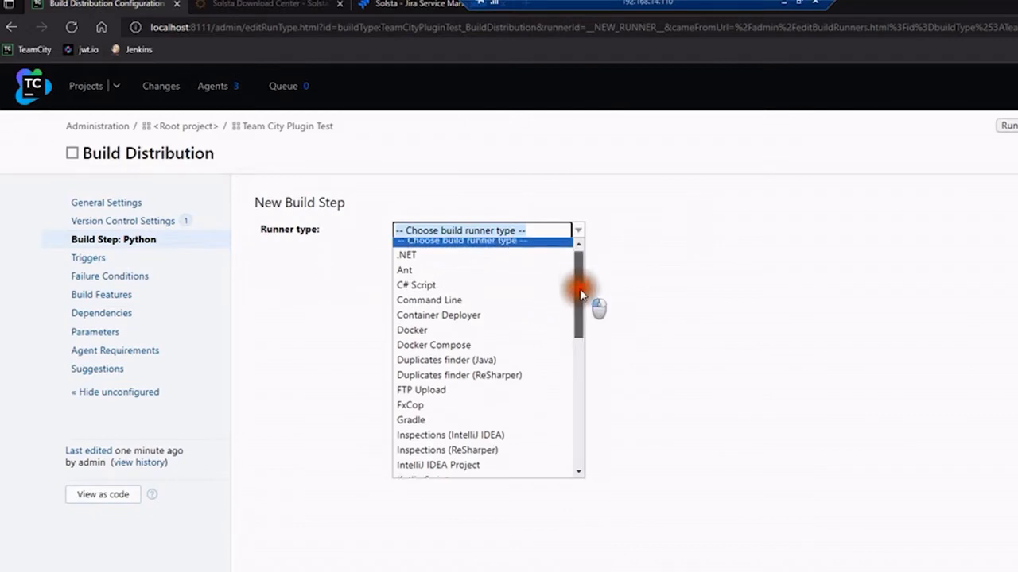
left_click_drag(578, 288, 584, 424)
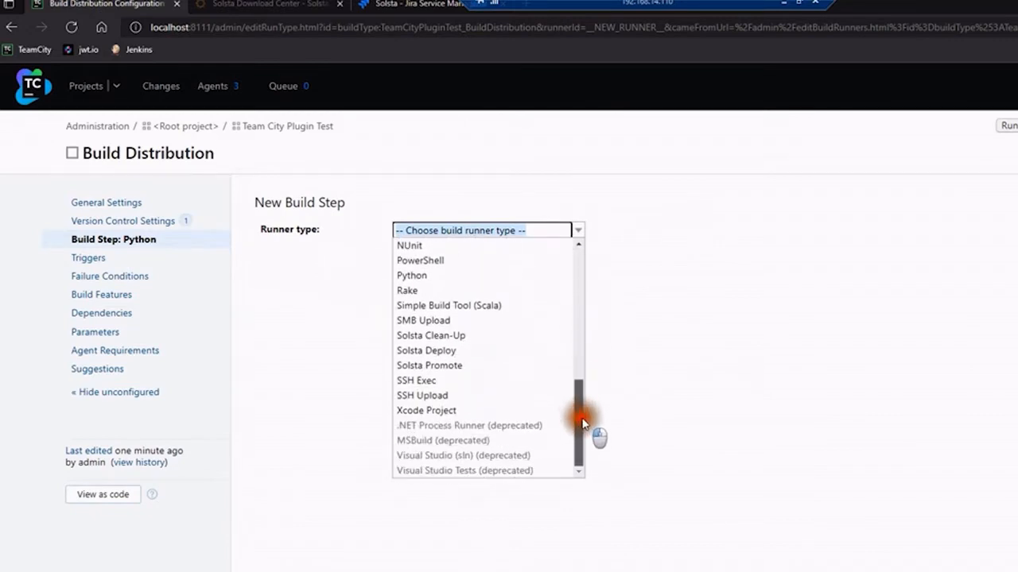
left_click(452, 352)
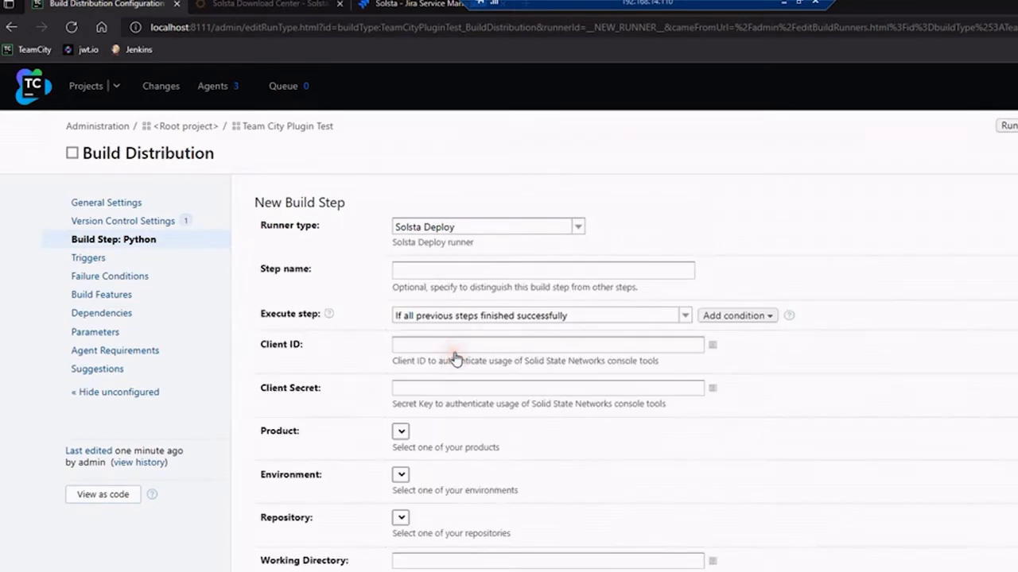
Name the new build step "Deploy Release to Solsta".
left_click(438, 271)
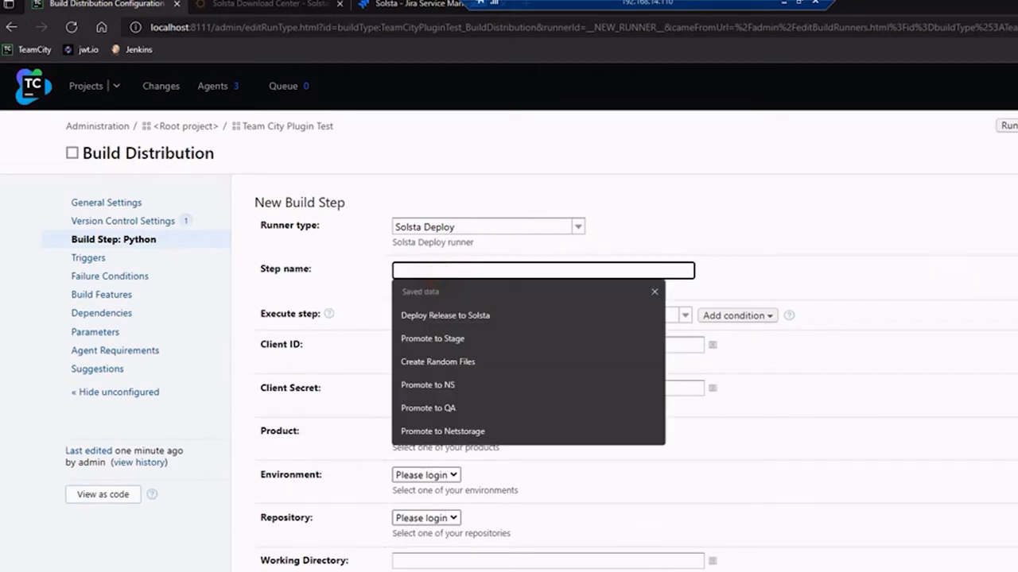
type("Deplo")
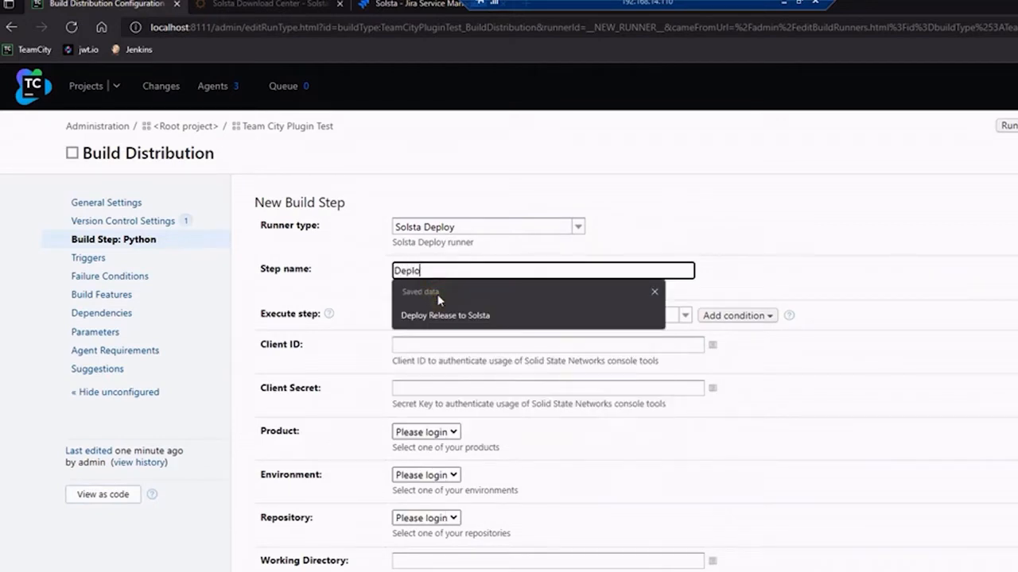
type("y Release to Solsta")
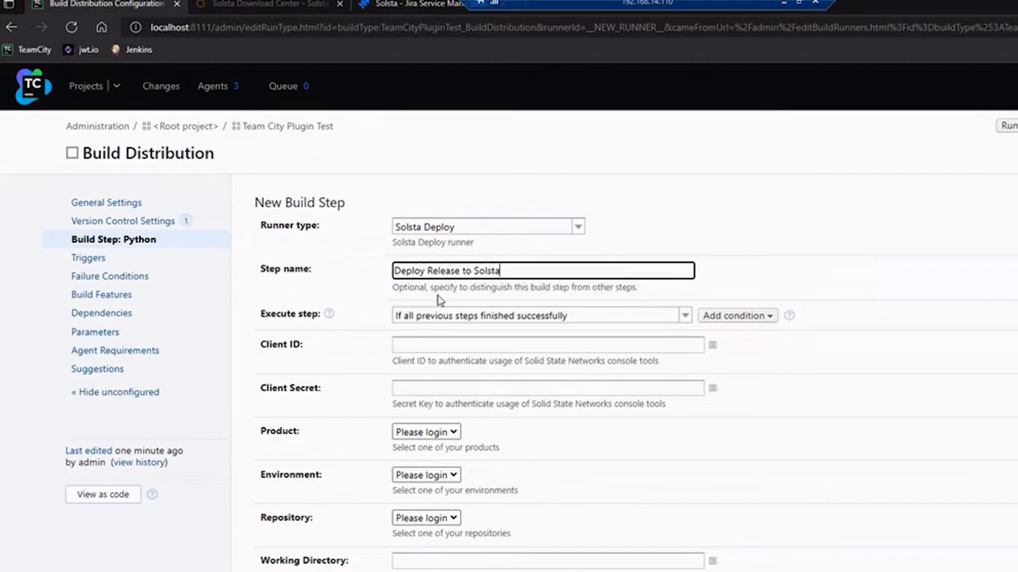
key("Tab")
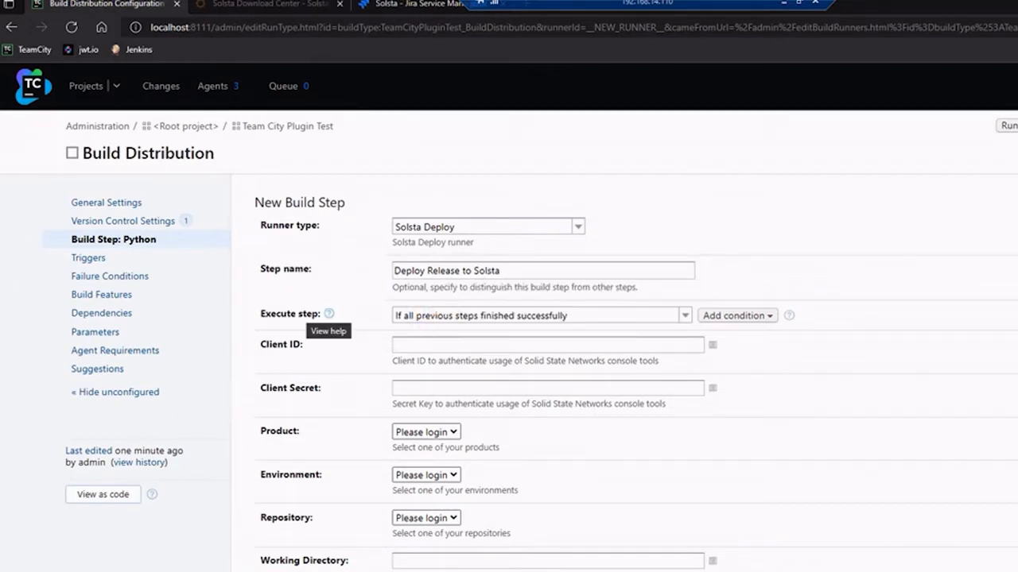
Paste the Solsta client ID and client secret into the new build step to authenticate it.
left_click(450, 344)
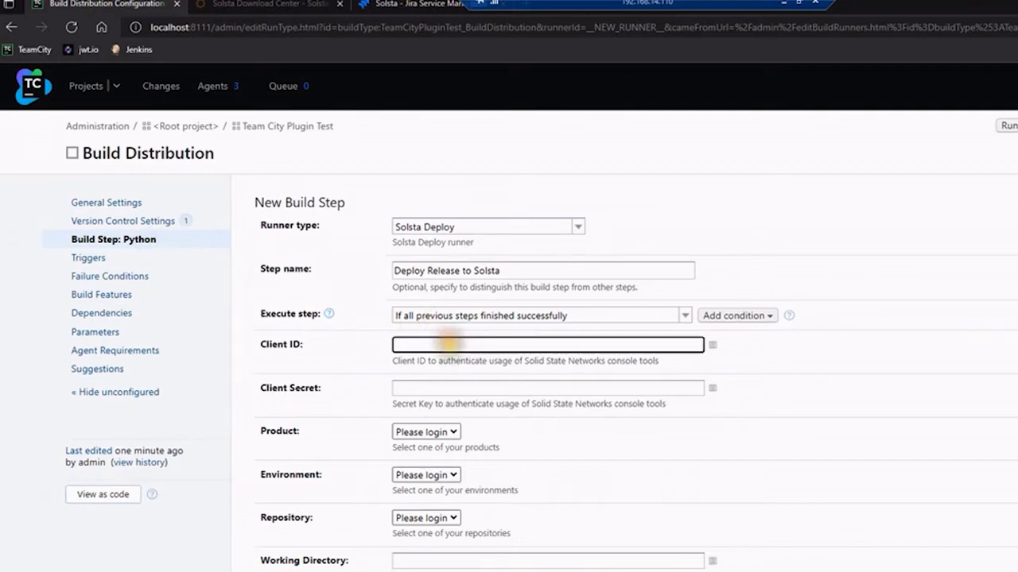
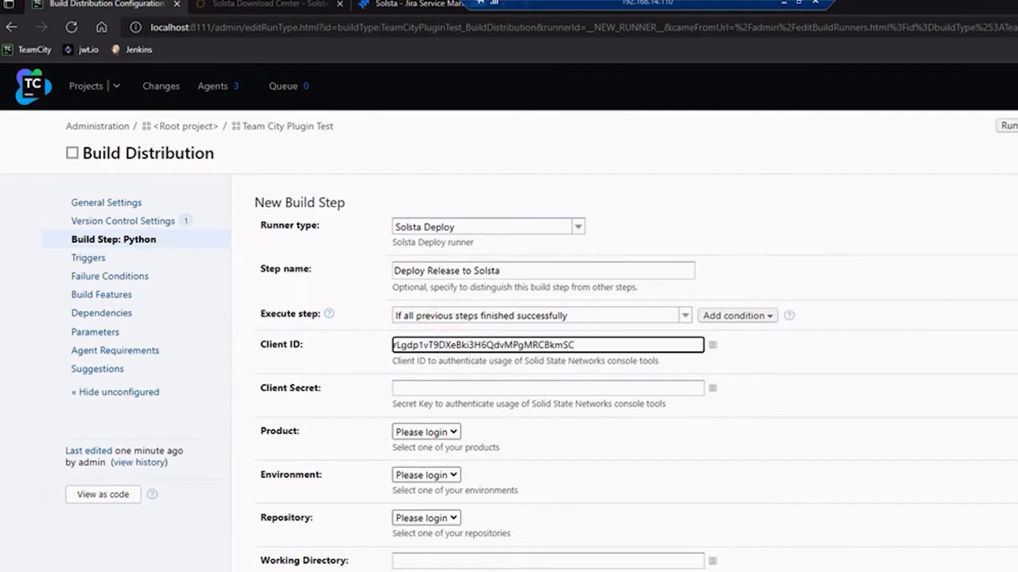
left_click(434, 388)
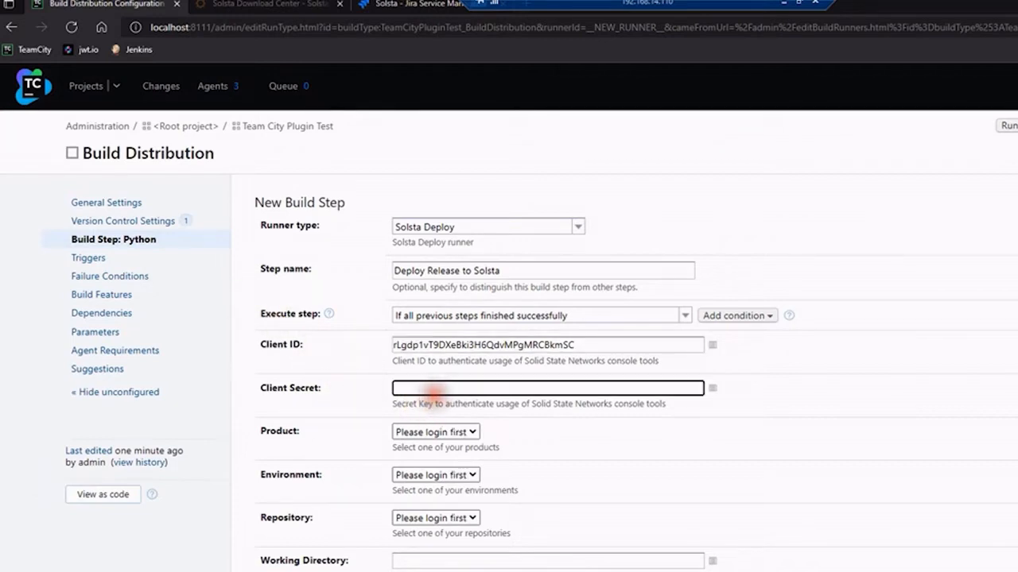
key("ctrl+v")
left_click(804, 428)
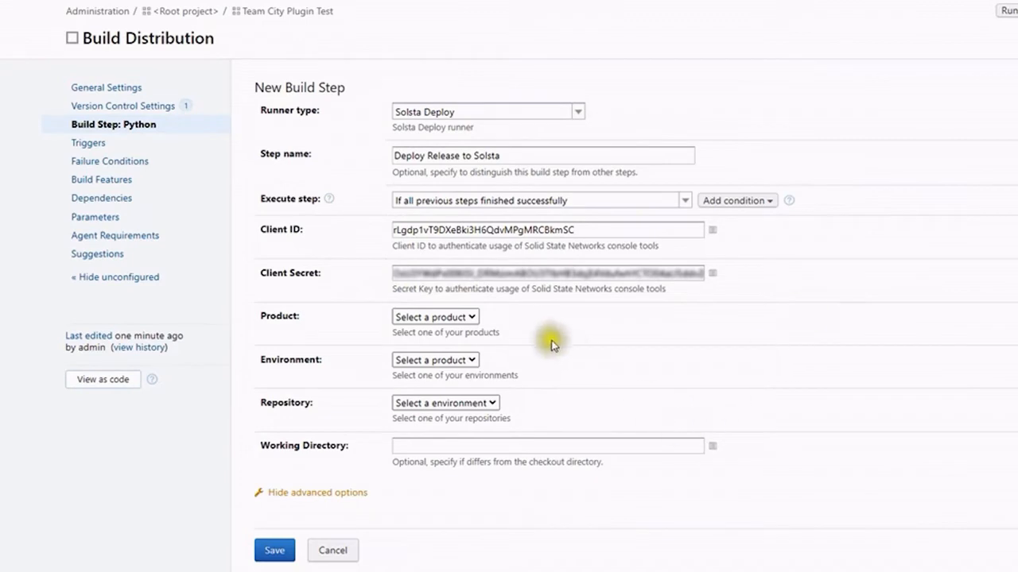
Set the deployment target to product plugins, environment teamcity-dev and repository game-client.
left_click(474, 319)
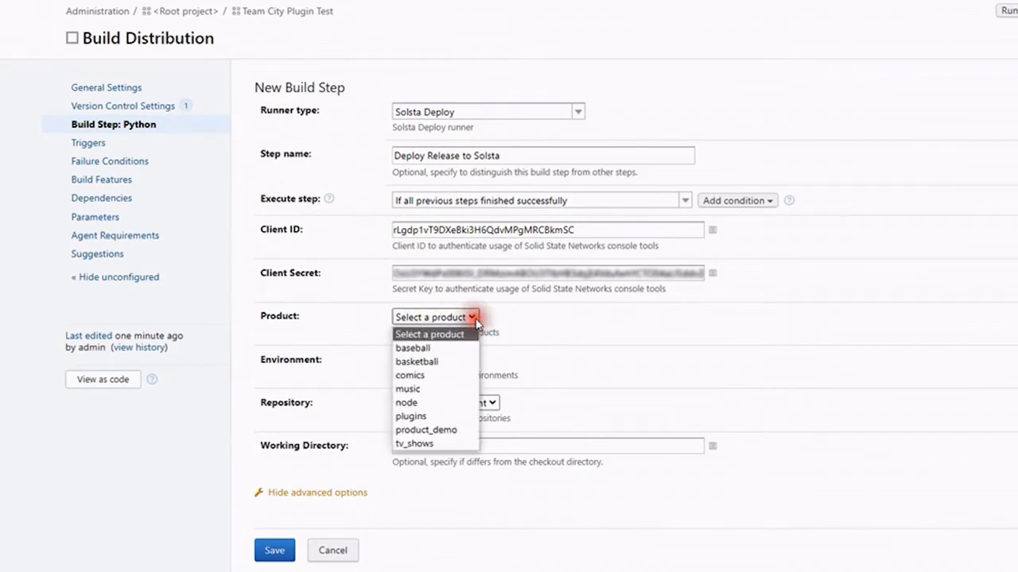
left_click(428, 416)
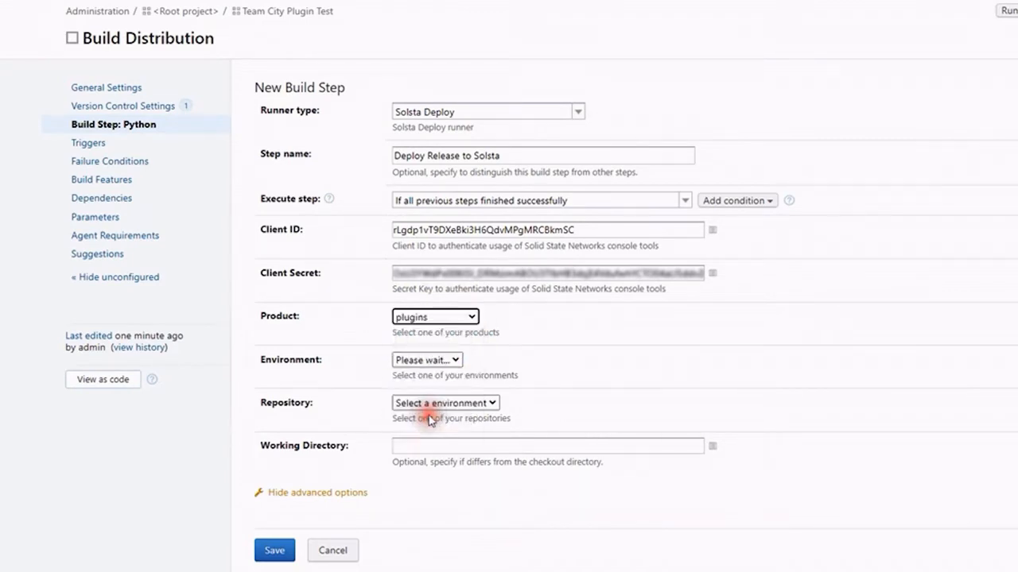
left_click(496, 360)
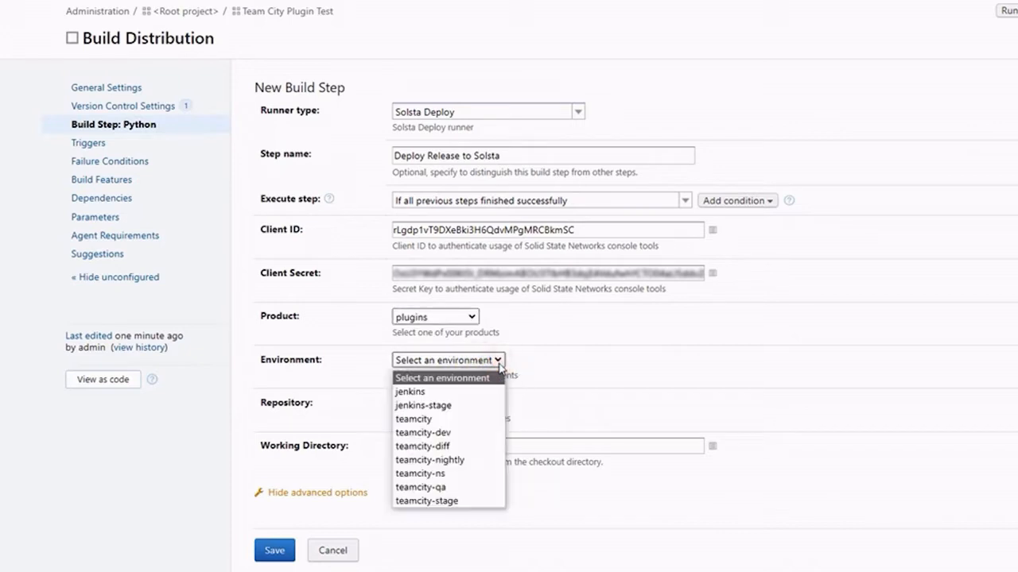
left_click(442, 432)
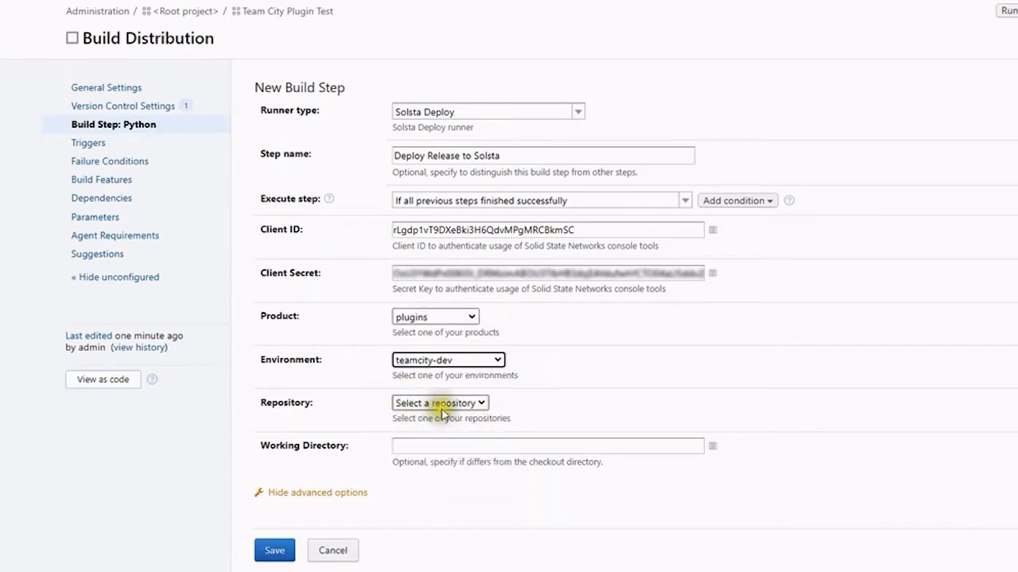
left_click(457, 403)
left_click(434, 434)
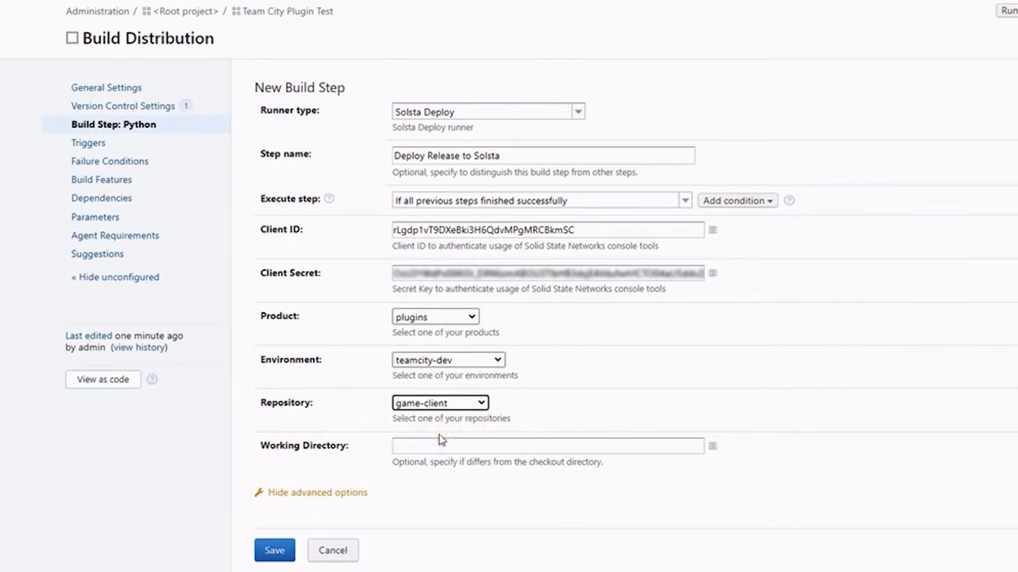
Save the build step with data as its working directory, and reopen the saved step.
left_click(435, 444)
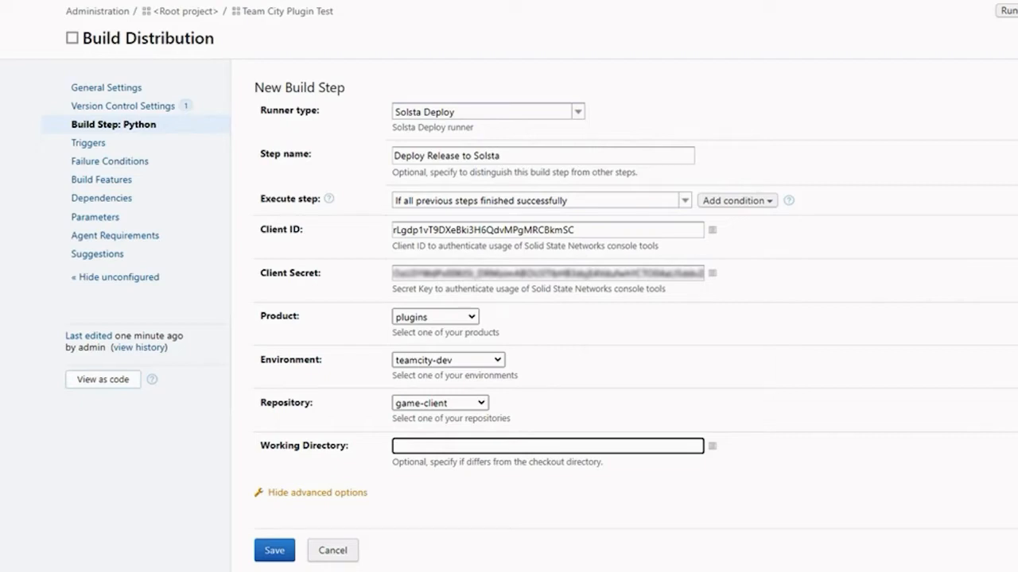
type("data")
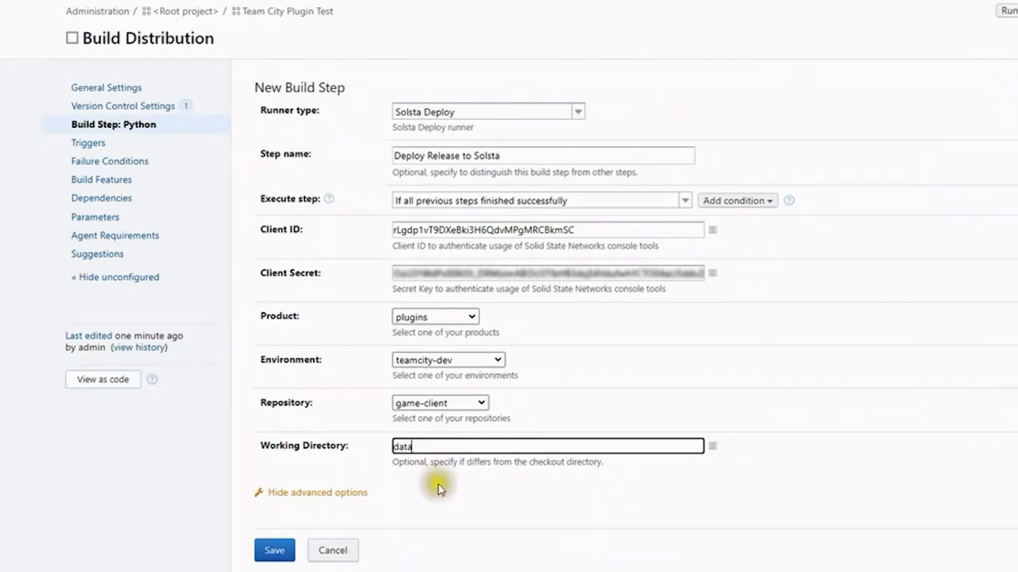
left_click(275, 550)
left_click(277, 549)
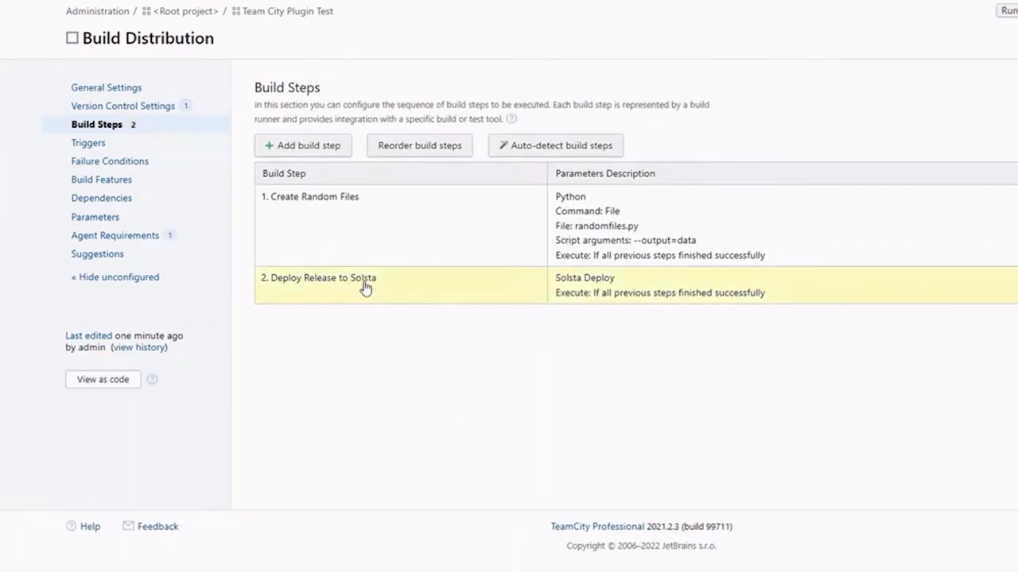
left_click(364, 288)
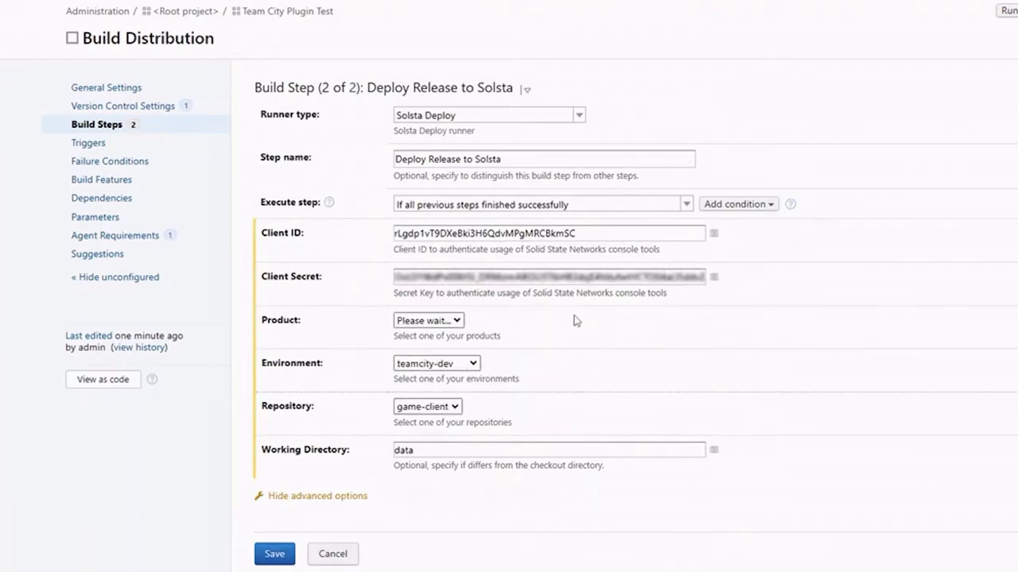
Check the deploy step's environment choices, and switch to the Solsta console to look at the teamcity-dev environment under the plugins product.
left_click(474, 365)
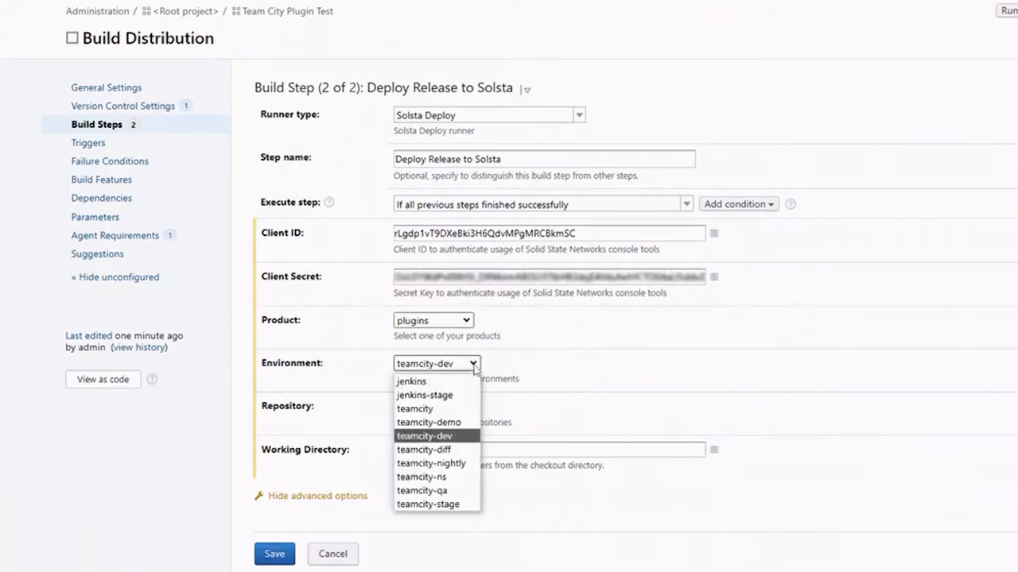
left_click(474, 365)
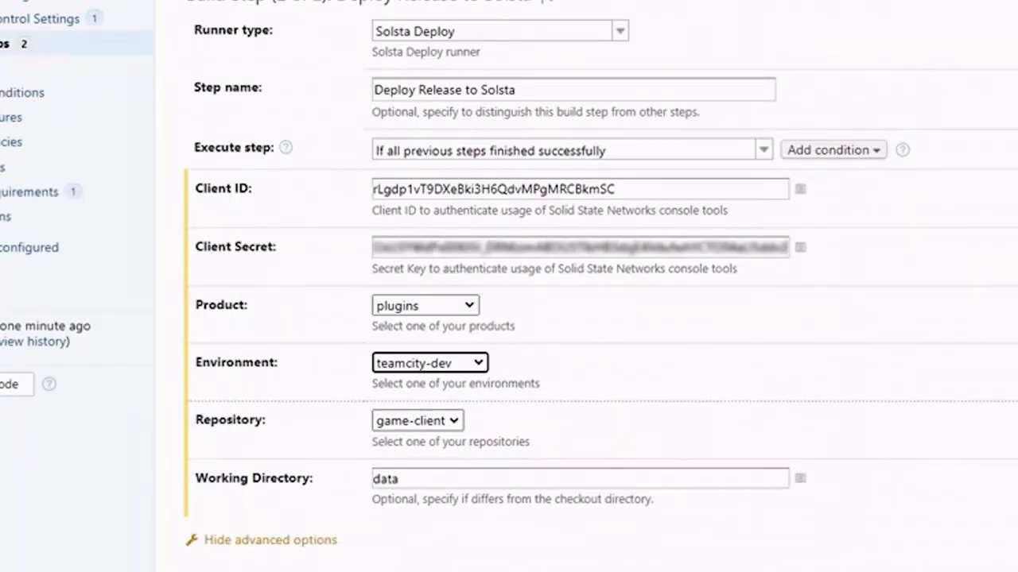
left_click(770, 542)
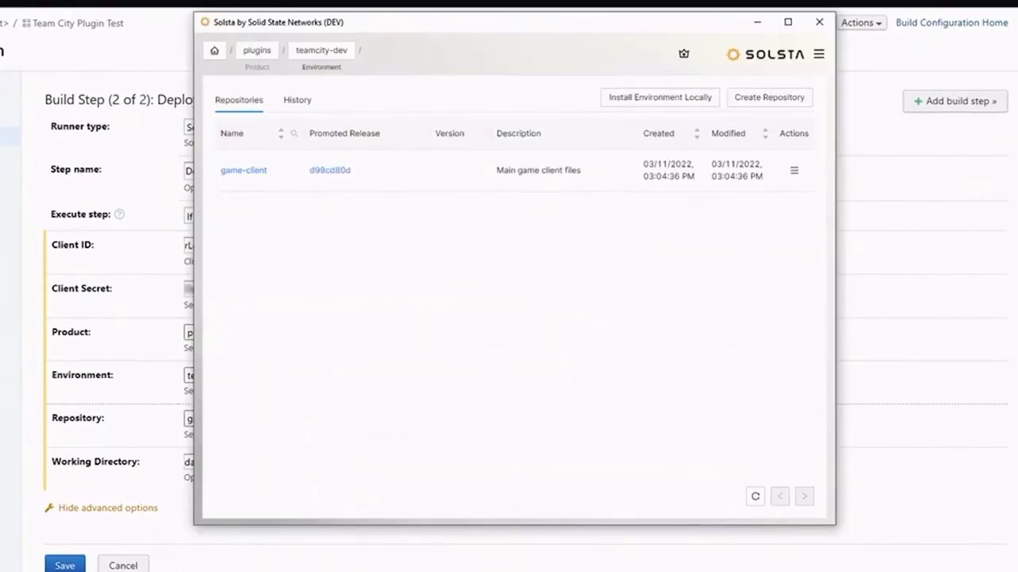
left_click(250, 53)
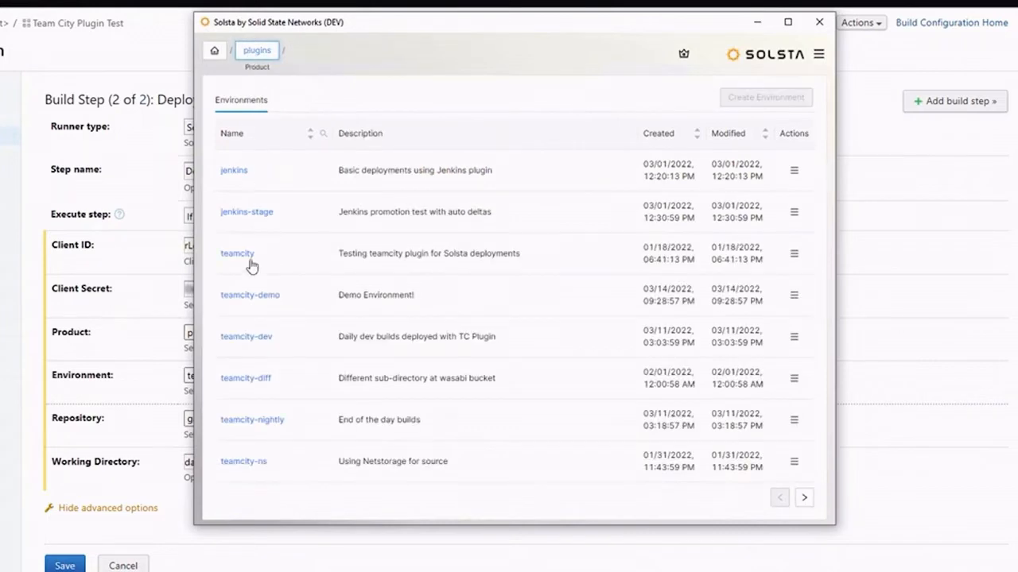
left_click(252, 341)
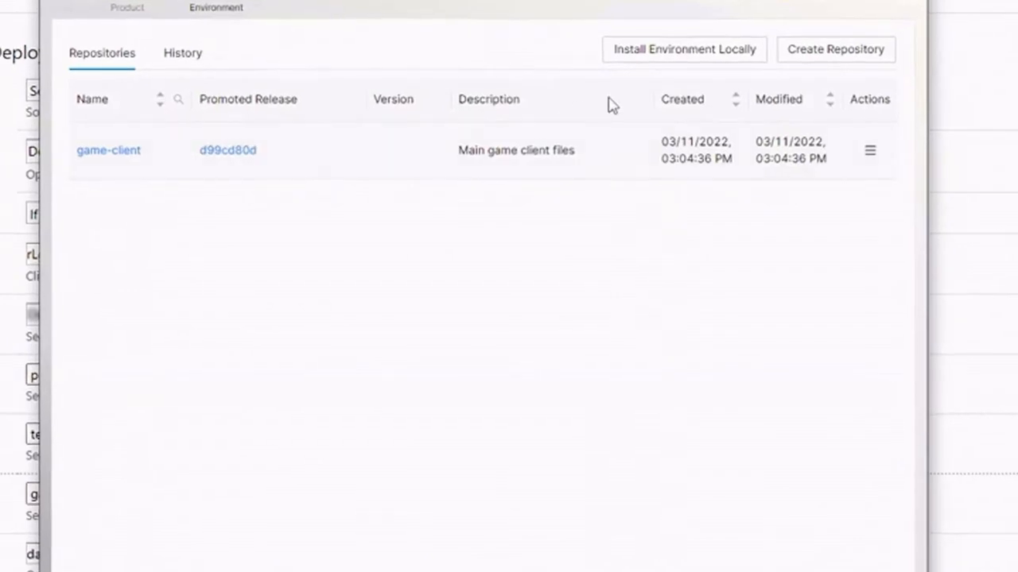
left_click(680, 54)
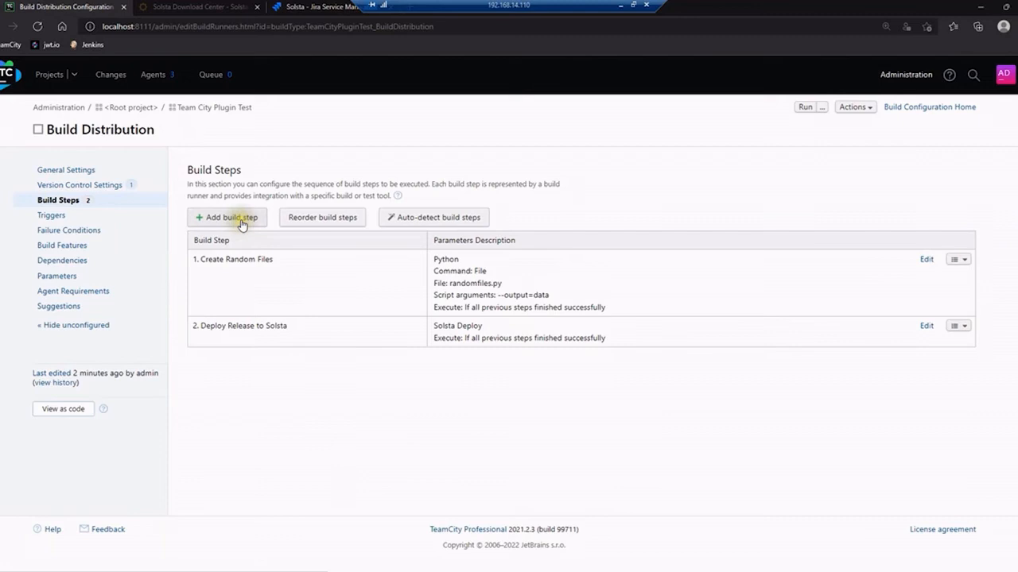
Add a new build step to Build Distribution with the Solsta Promote runner type.
left_click(240, 220)
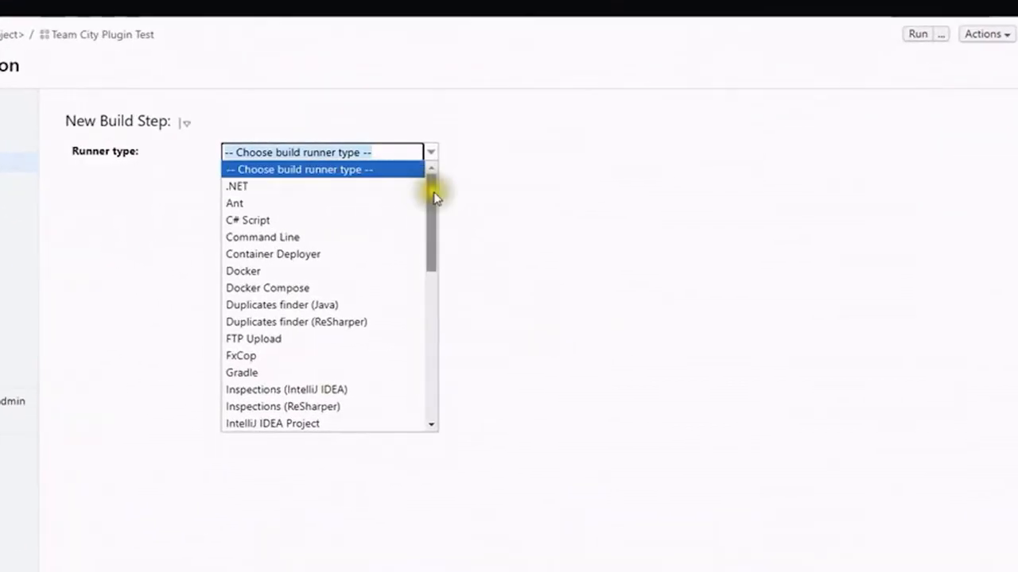
left_click_drag(434, 197, 426, 359)
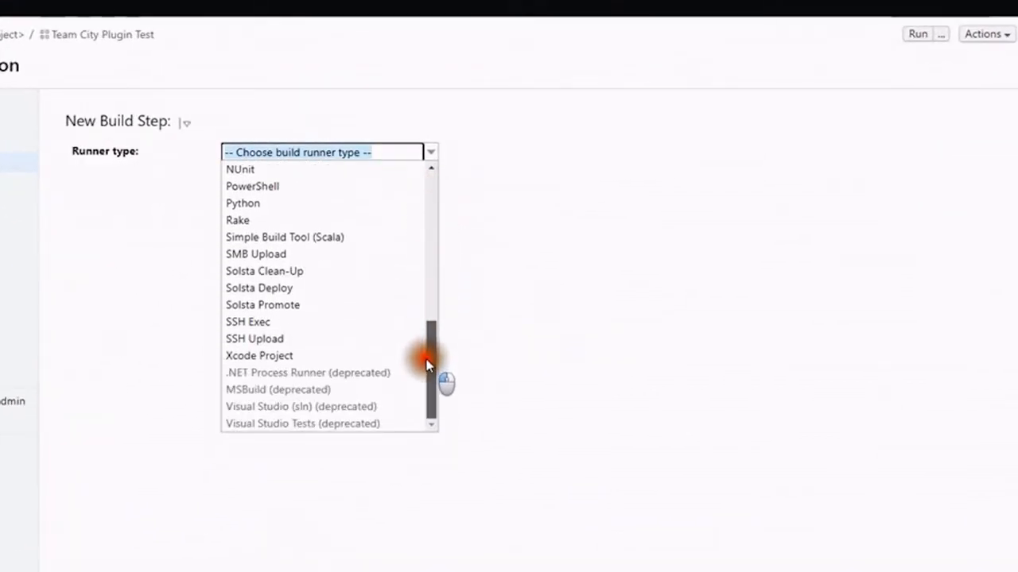
left_click(265, 308)
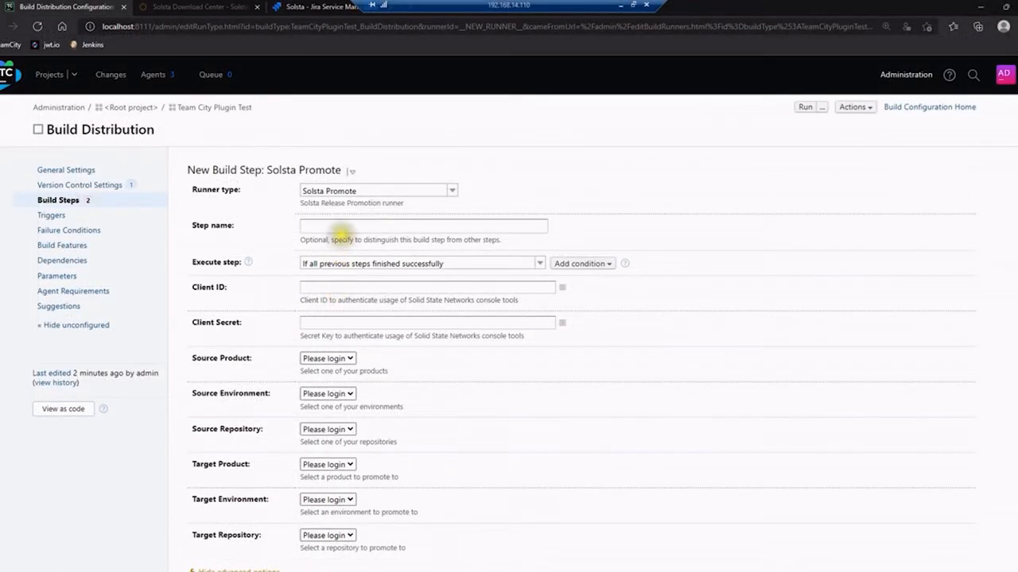
Name the new Solsta Promote build step "Promote from Dev to Nightly".
left_click(338, 227)
type("P")
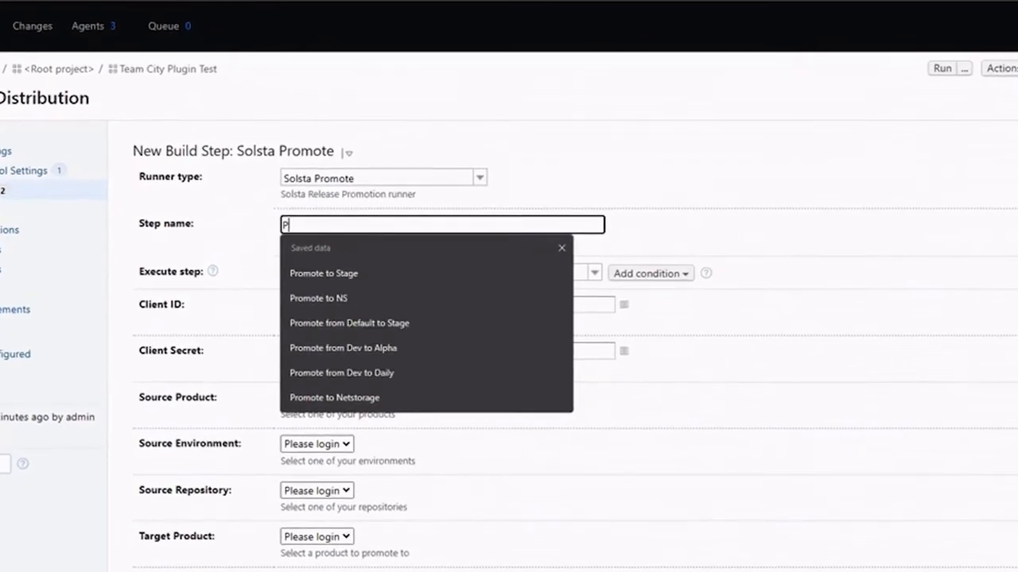
type("romote from De")
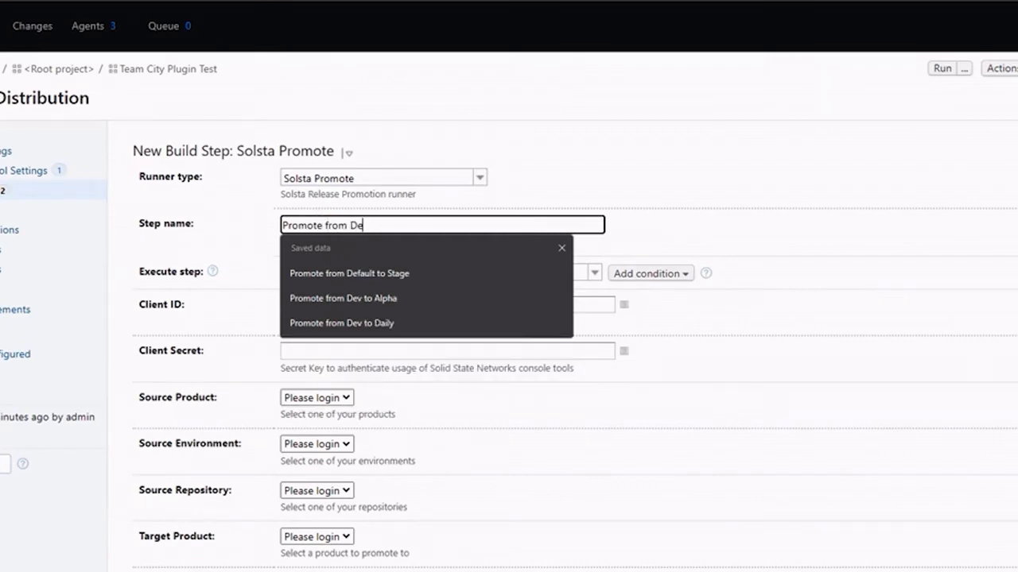
type("v to Nightly")
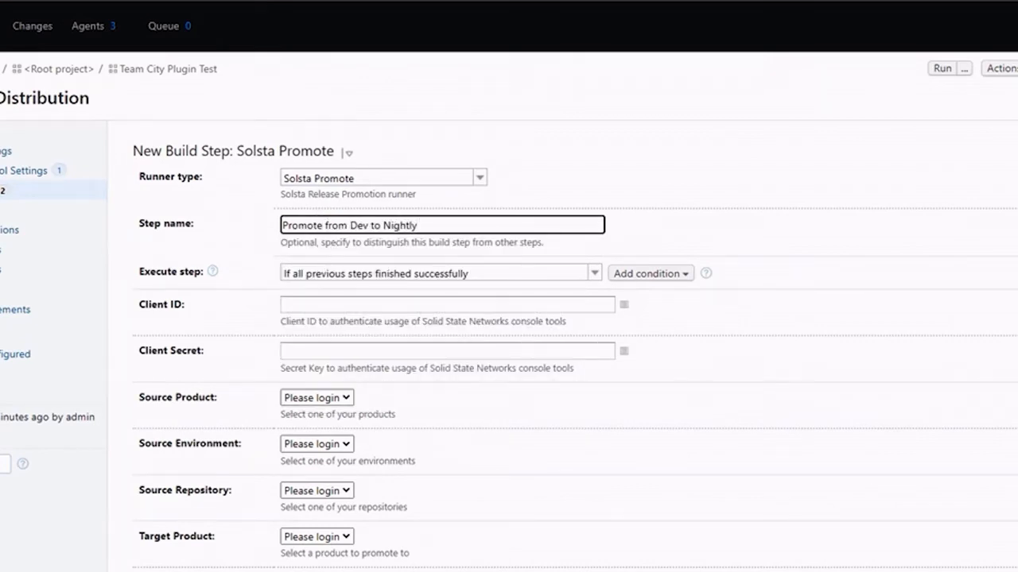
key("Tab")
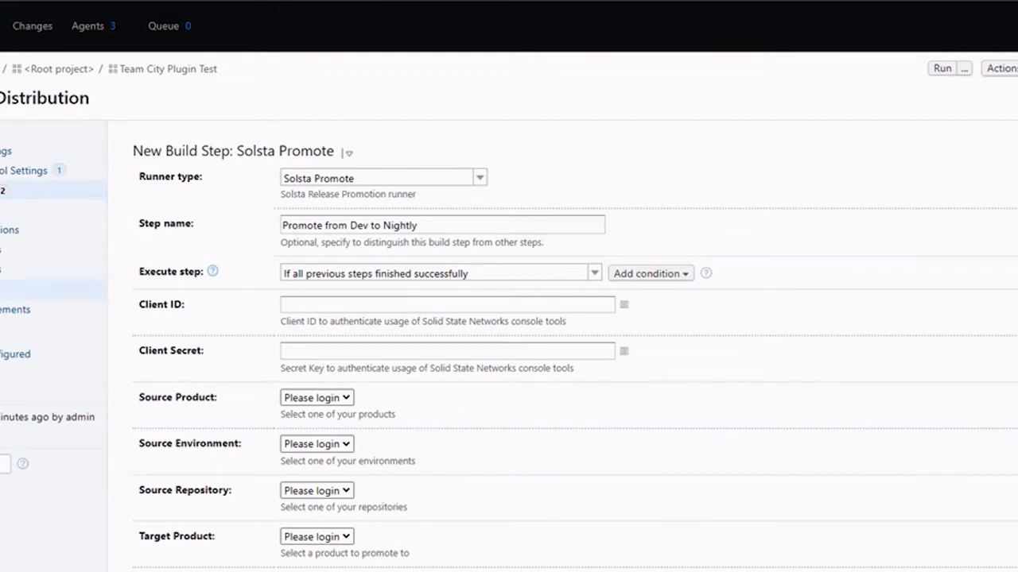
Paste the Solsta client ID and client secret into the promote step to authenticate it.
left_click(357, 307)
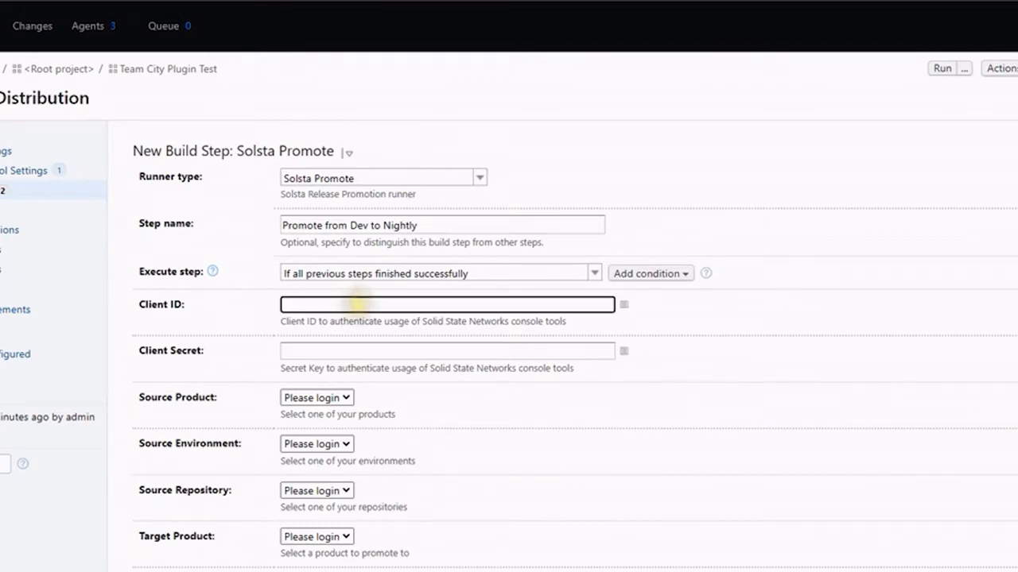
left_click(381, 347)
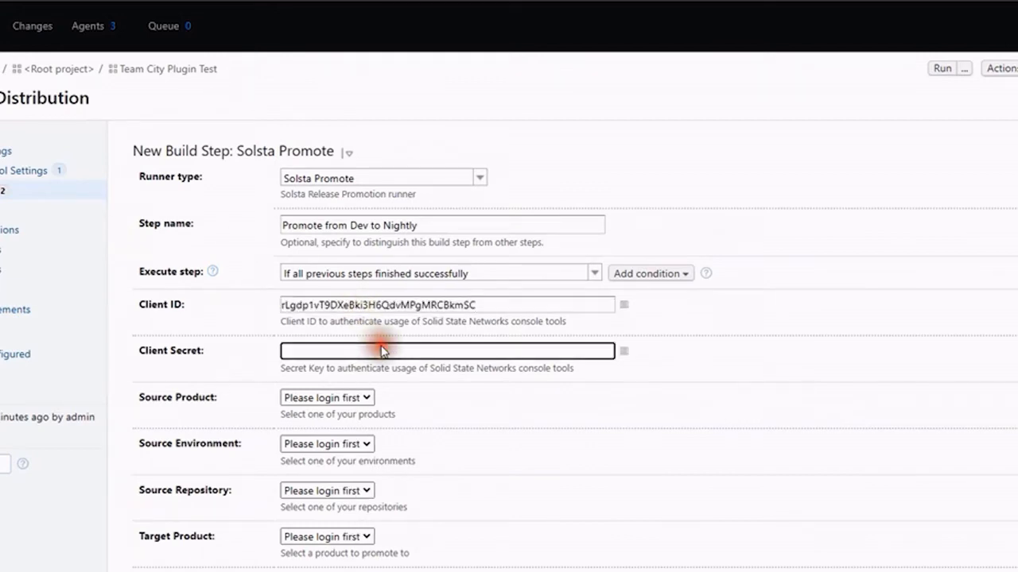
key("ctrl+v")
Set the promotion source to product plugins, environment teamcity-dev and repository game-client.
scroll(558, 368, "down", 3)
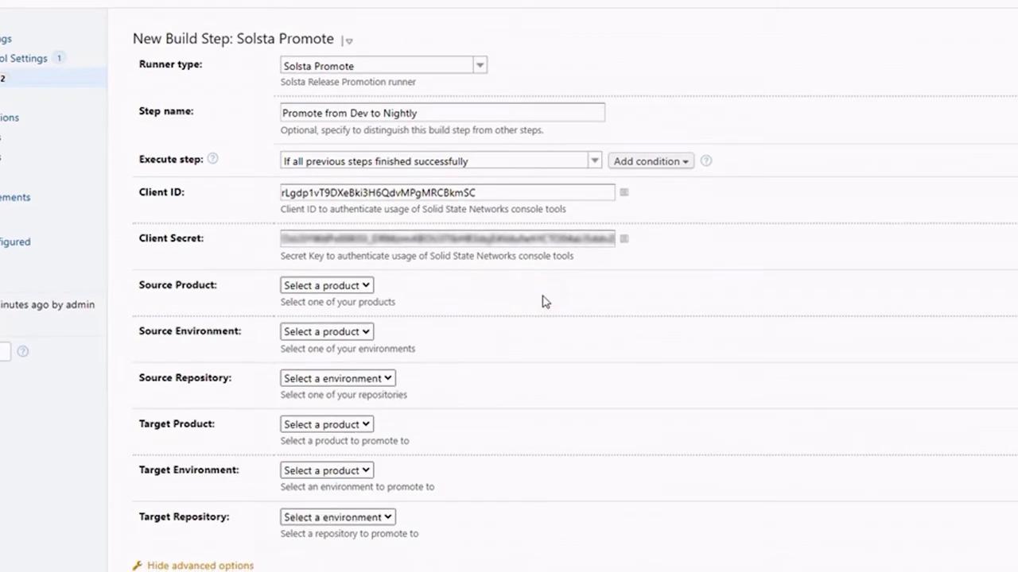
left_click(350, 286)
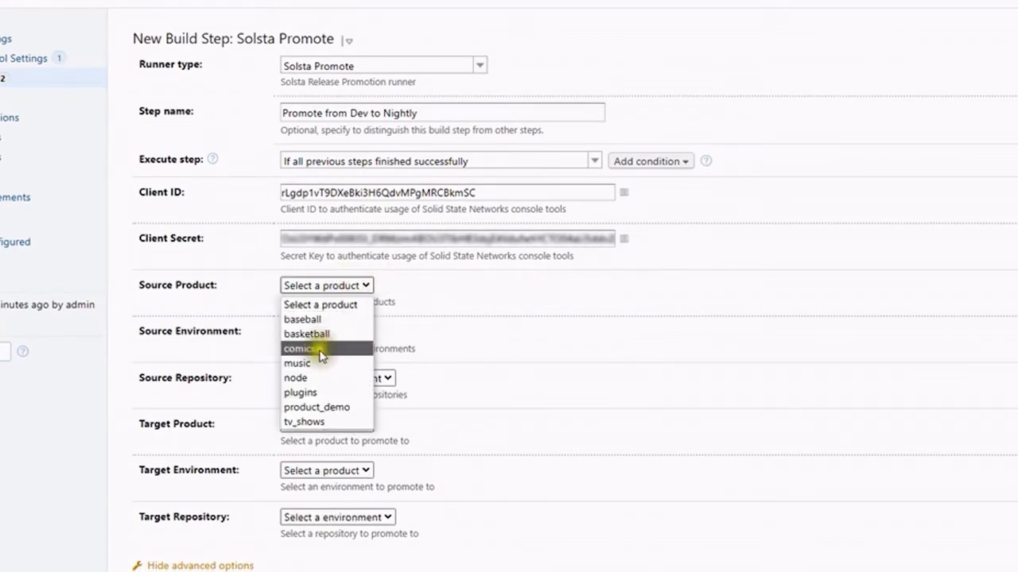
left_click(301, 392)
left_click(340, 335)
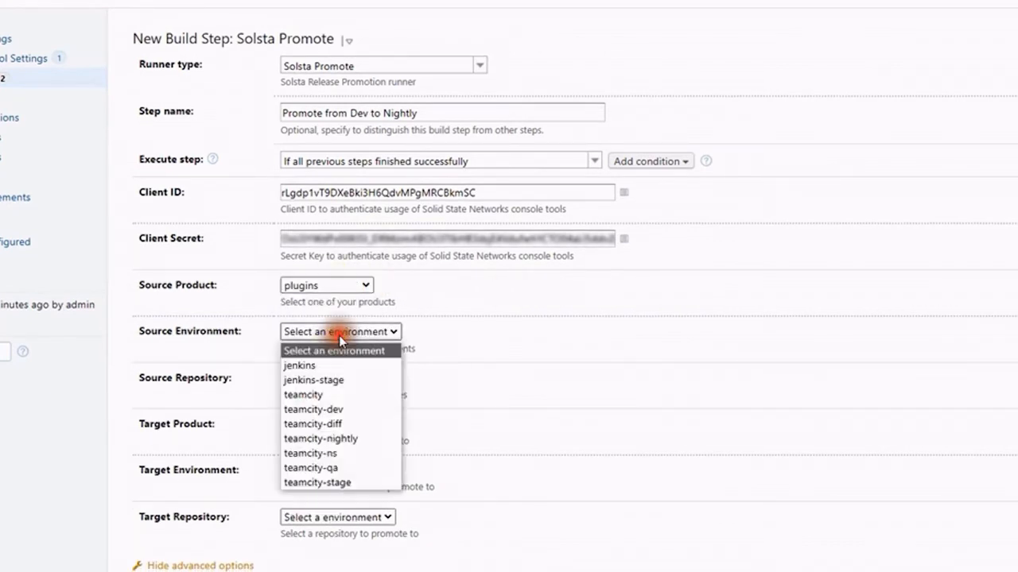
left_click(374, 410)
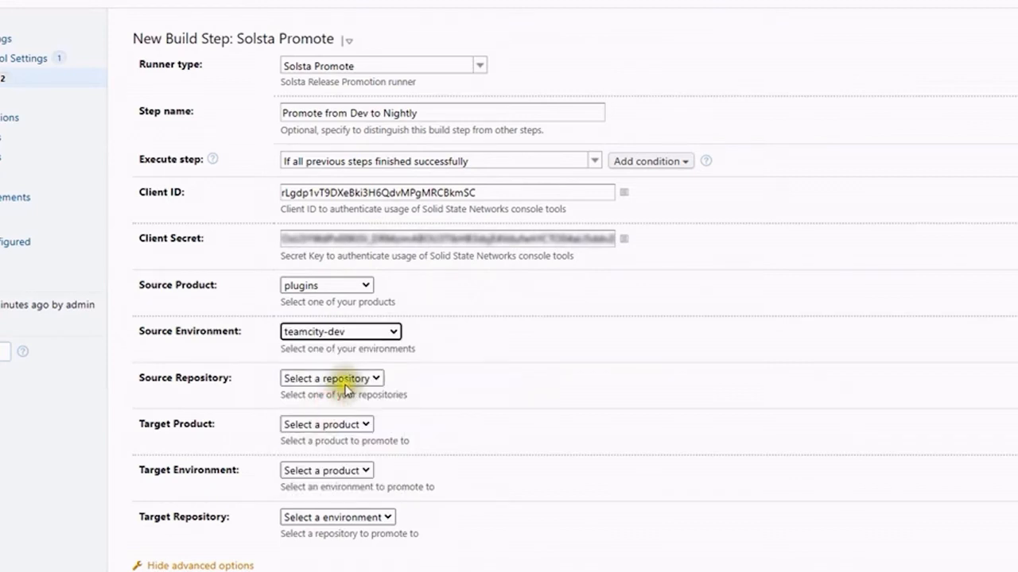
left_click(350, 383)
left_click(316, 412)
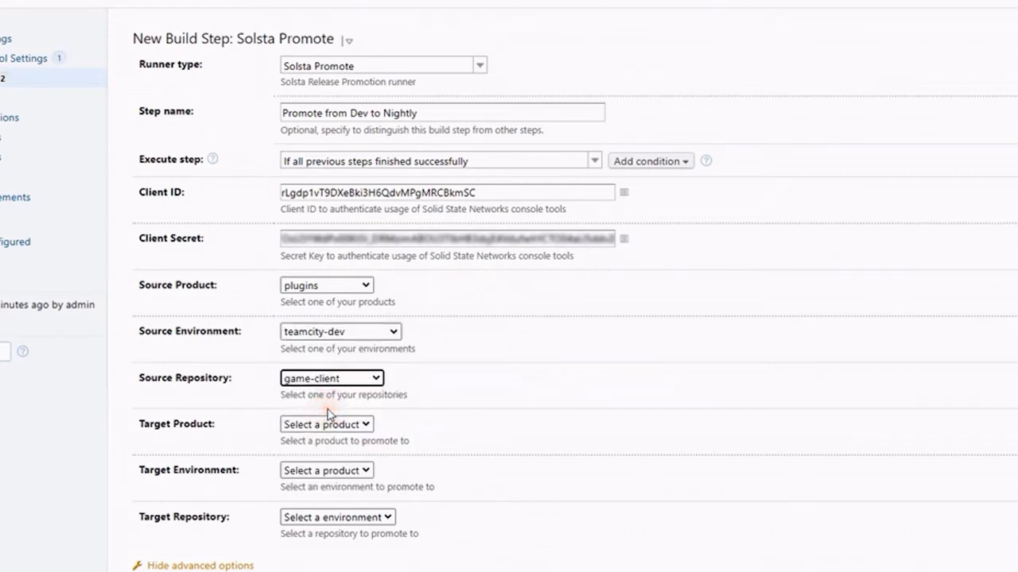
Set the promotion target to product plugins, environment teamcity-nightly and repository game-client.
left_click(362, 426)
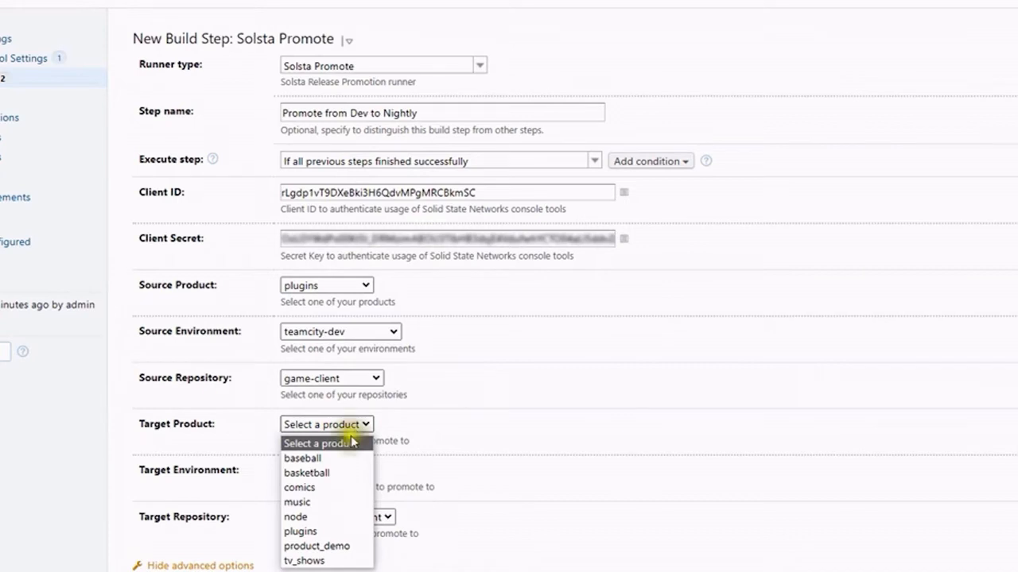
left_click(318, 530)
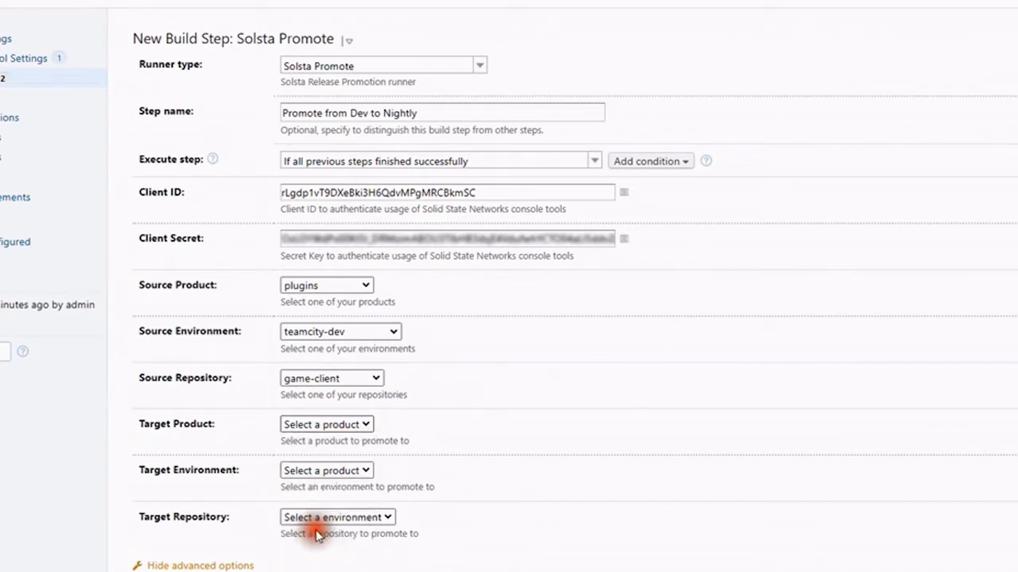
left_click(333, 471)
left_click(347, 409)
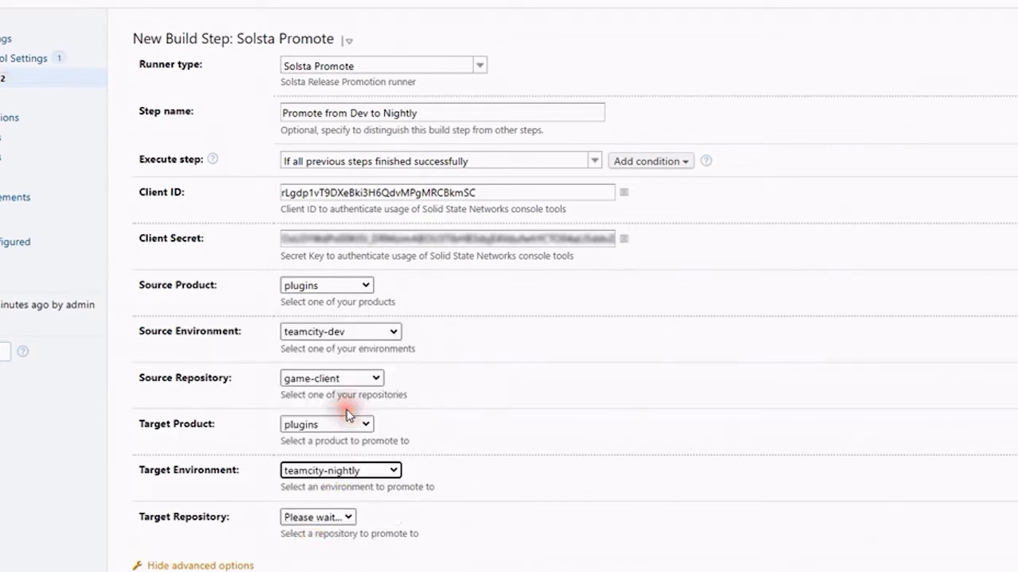
left_click(334, 518)
left_click(333, 552)
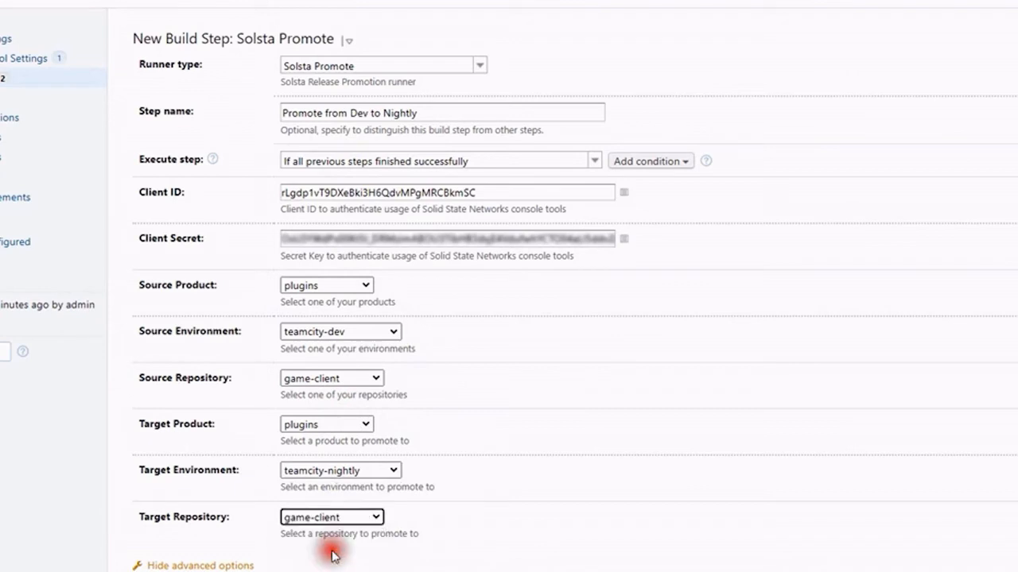
Review the completed promote step settings and save the build step.
scroll(477, 472, "down", 3)
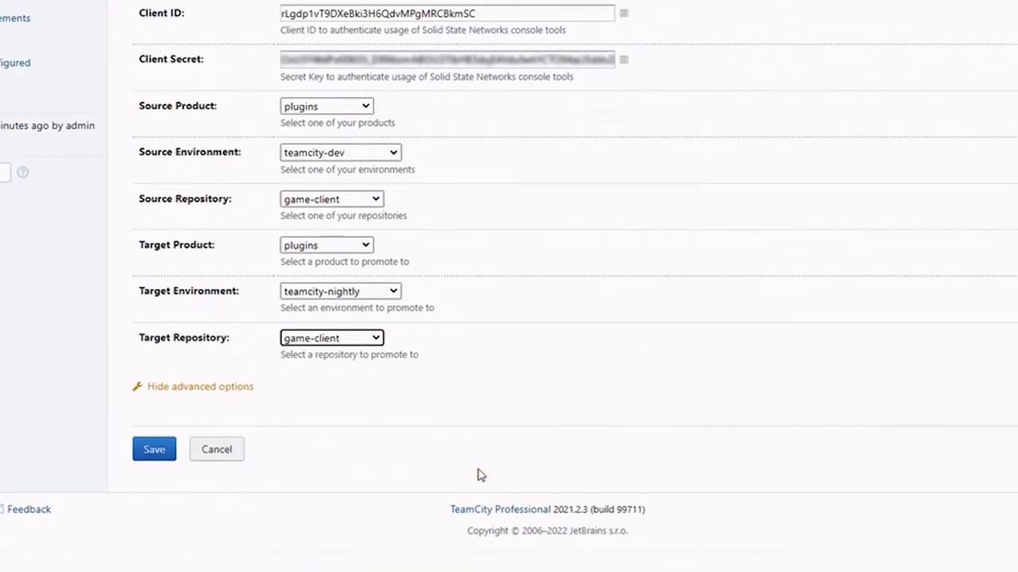
scroll(493, 485, "up", 3)
scroll(497, 490, "down", 1)
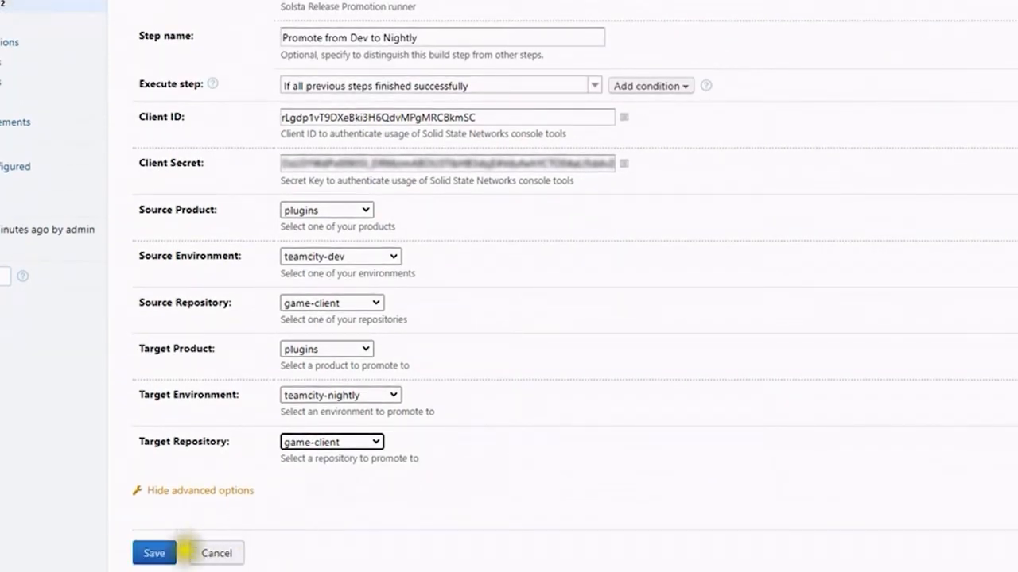
left_click(156, 555)
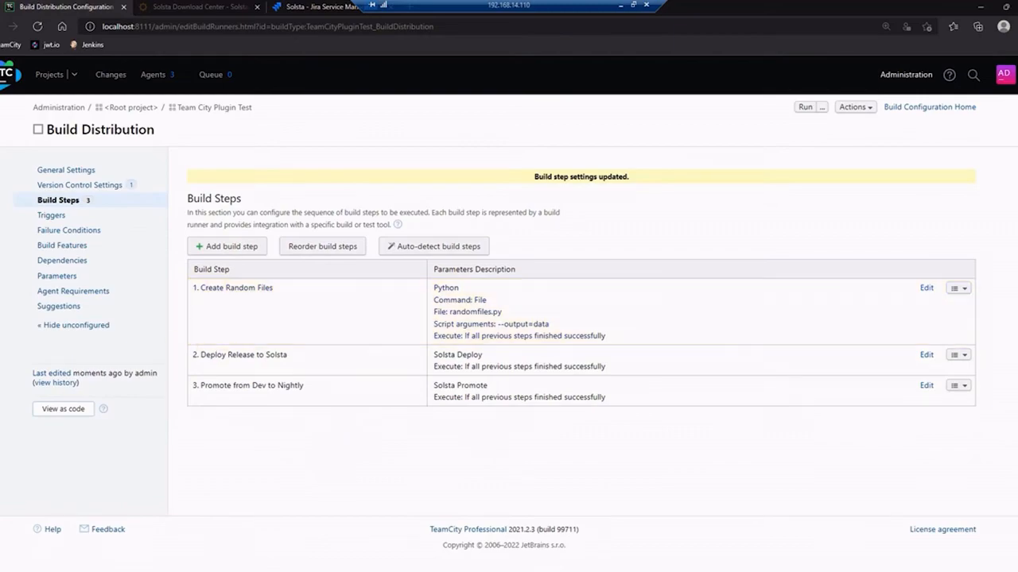
Run the Build Distribution configuration and open its running build from the Team City Plugin Test project.
left_click(804, 107)
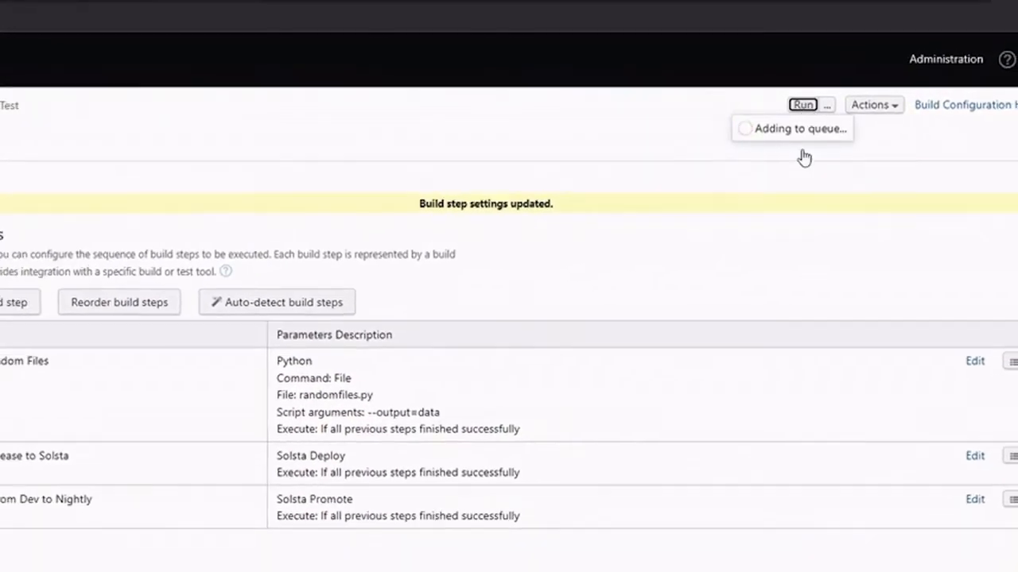
left_click(38, 74)
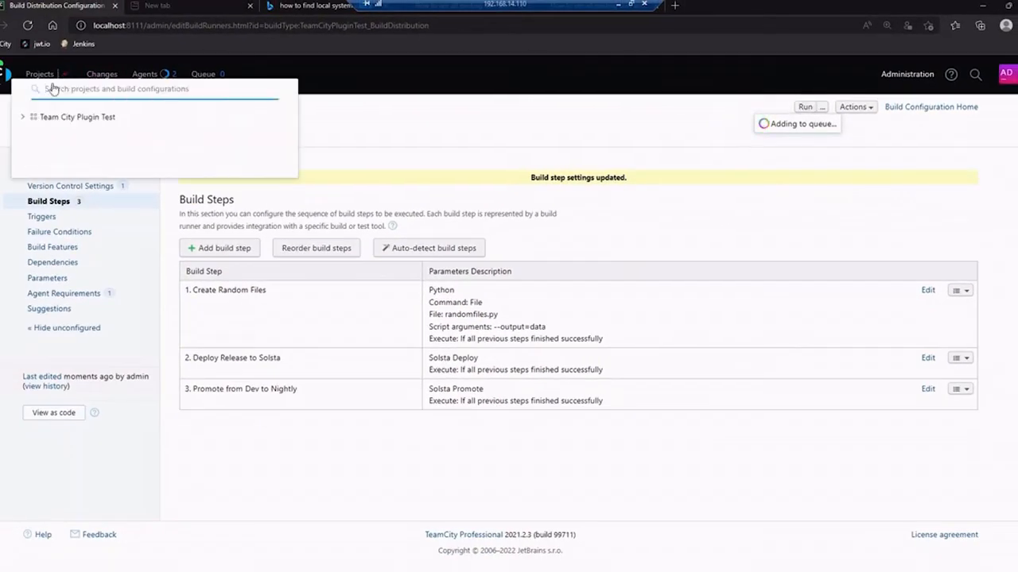
left_click(22, 117)
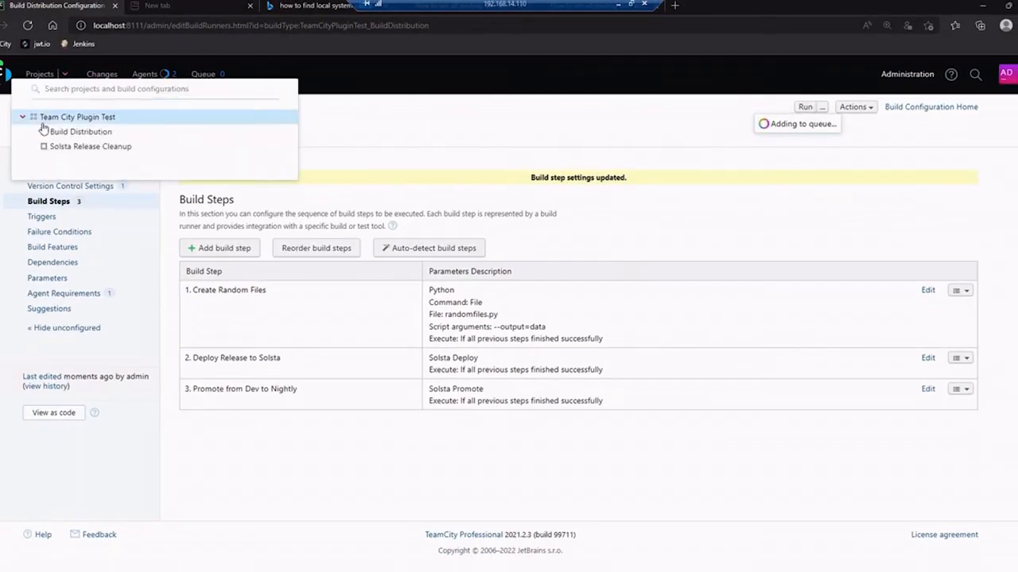
left_click(70, 132)
left_click(153, 234)
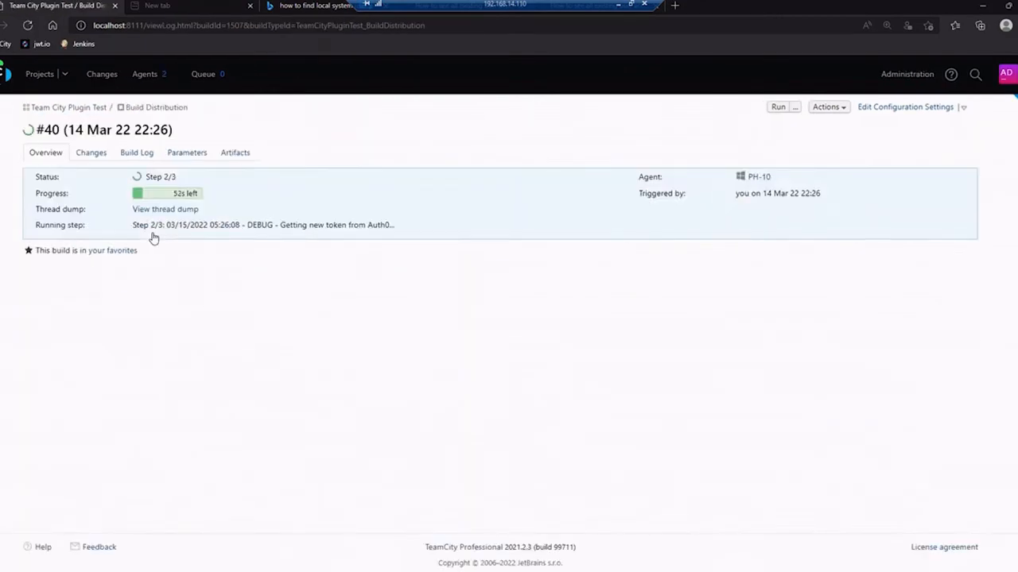
Search the running build's log for "release iden" and select the release identifier of the deployed build.
left_click(136, 152)
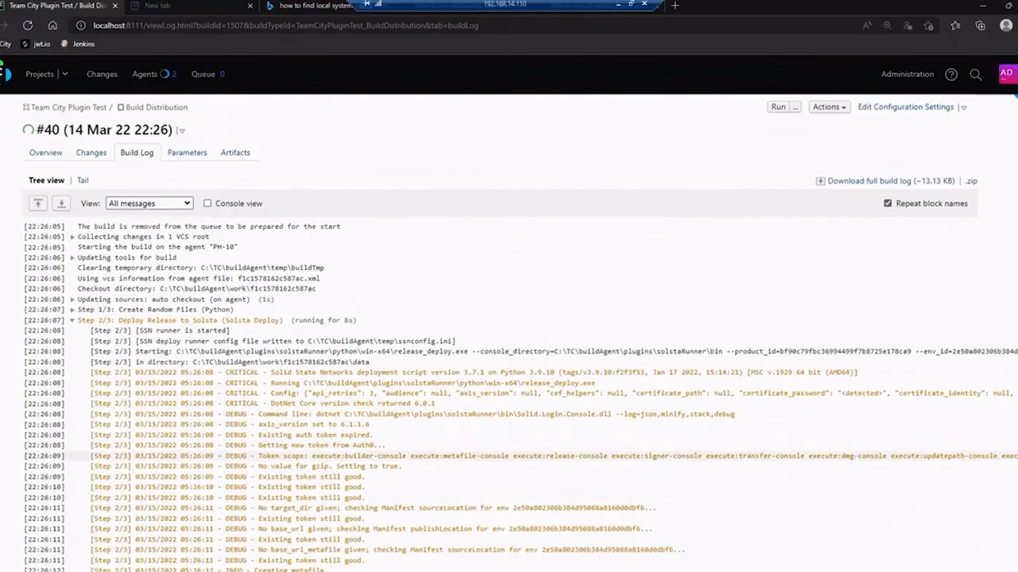
scroll(724, 432, "down", 2)
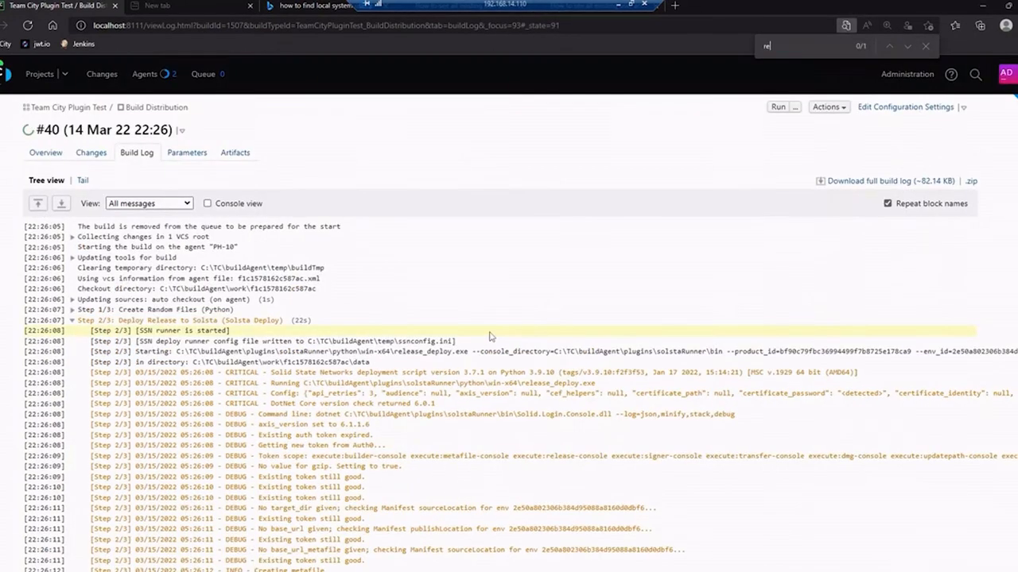
key("ctrl+f")
type("release iden")
left_click_drag(254, 315, 508, 316)
left_click(392, 321)
double_click(391, 316)
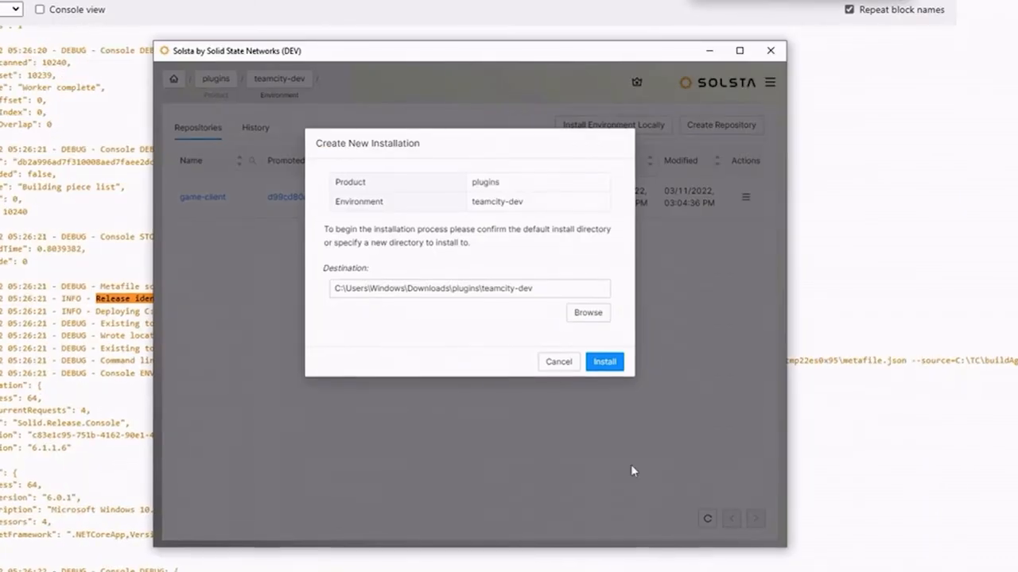
Switch to Solsta, open the promoted release in the plugins product's teamcity-dev environment, and select its full ID for comparison with the build log.
left_click(556, 361)
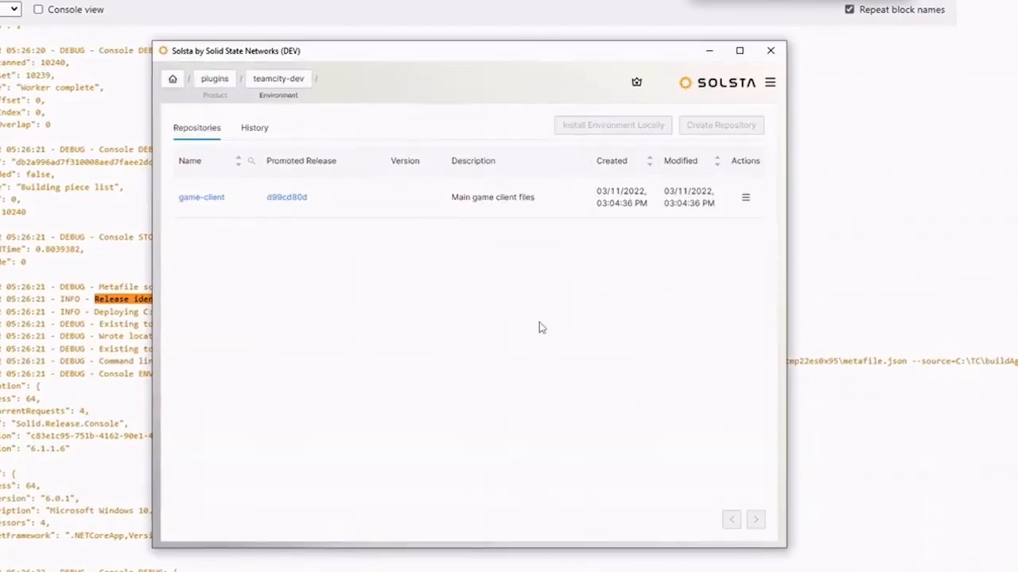
left_click(214, 80)
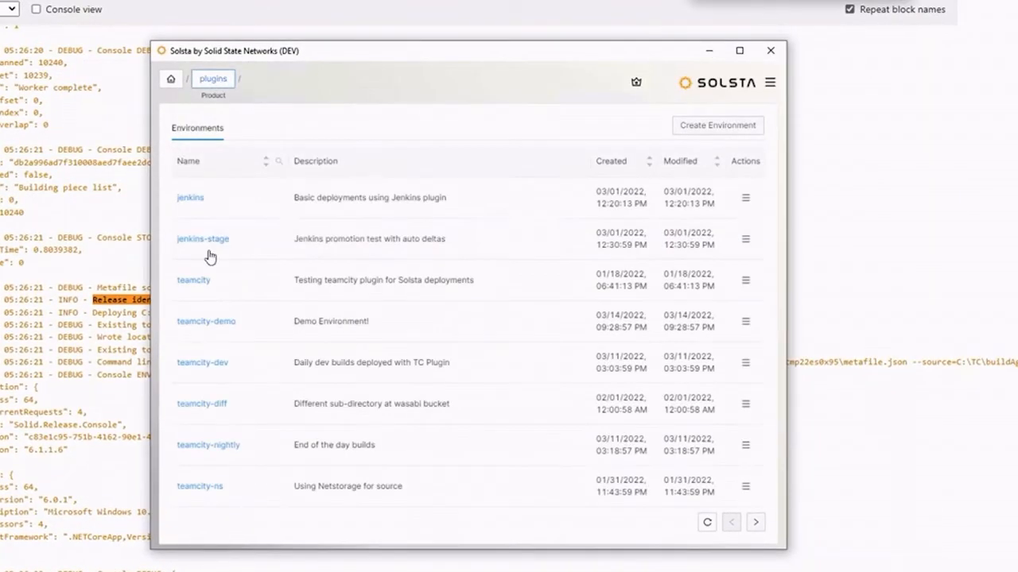
left_click(209, 362)
left_click(275, 200)
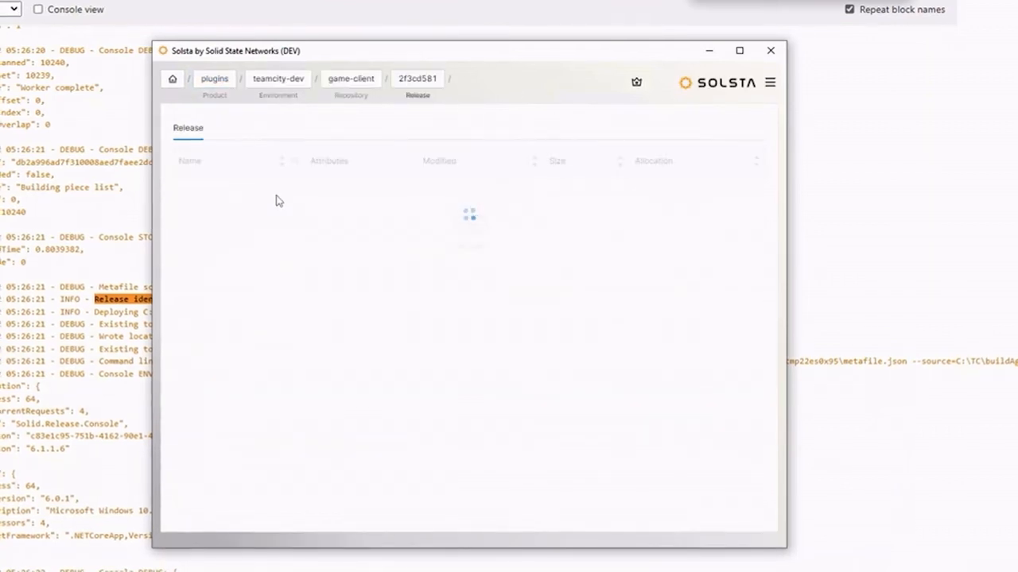
double_click(700, 223)
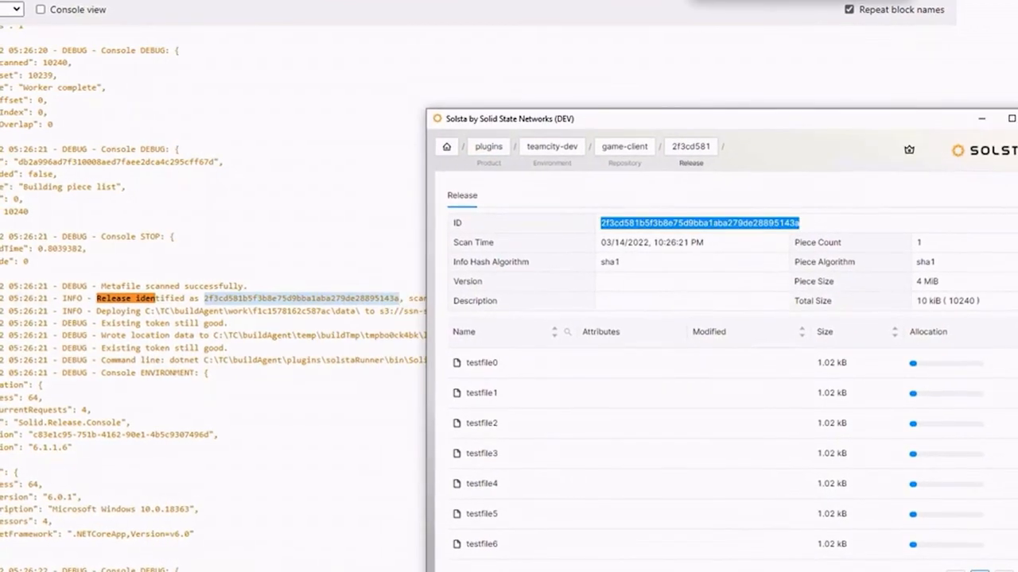
left_click_drag(705, 120, 473, 88)
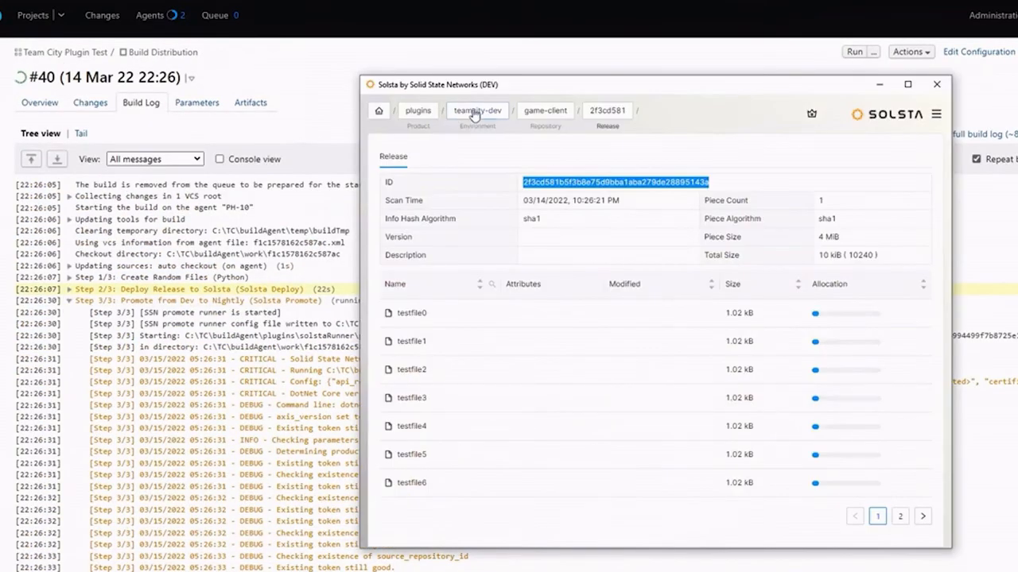
Open the plugins product's teamcity-nightly environment and move the Solsta window aside to uncover the build log.
left_click(420, 113)
left_click(422, 455)
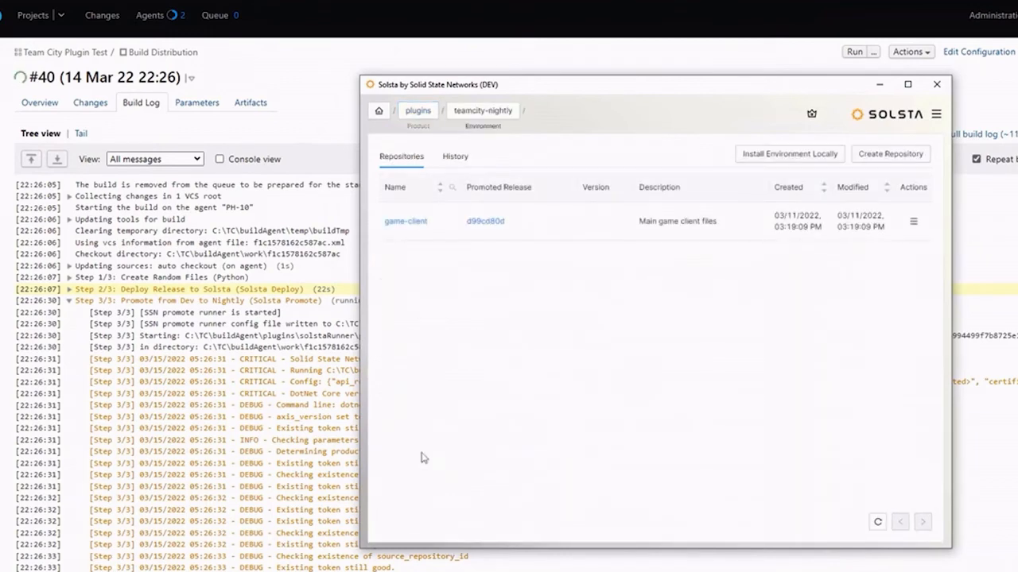
left_click_drag(528, 93, 762, 125)
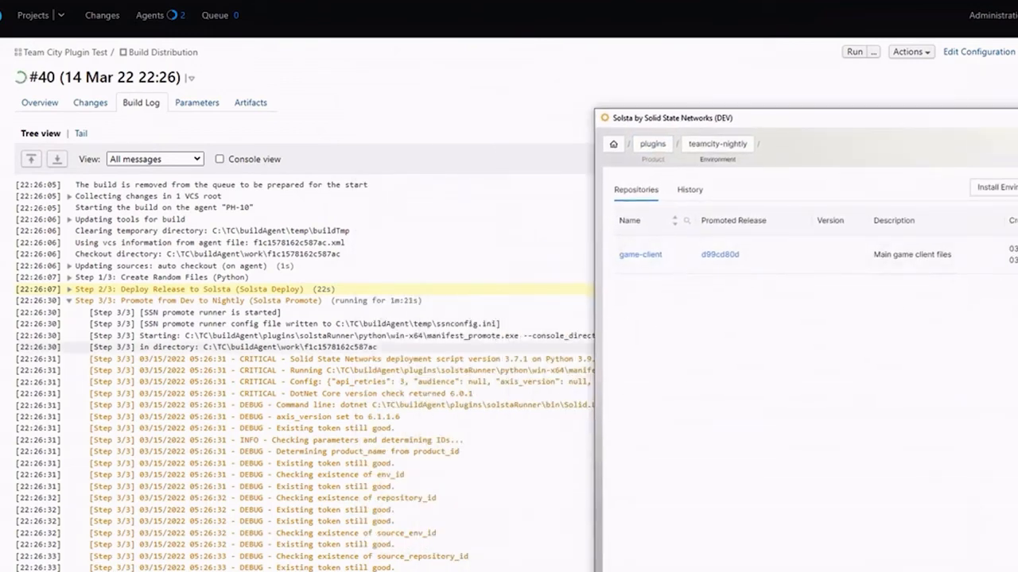
Switch back to the TeamCity build log and examine the promote step's latest entries for the update path's target release ID.
left_click(452, 321)
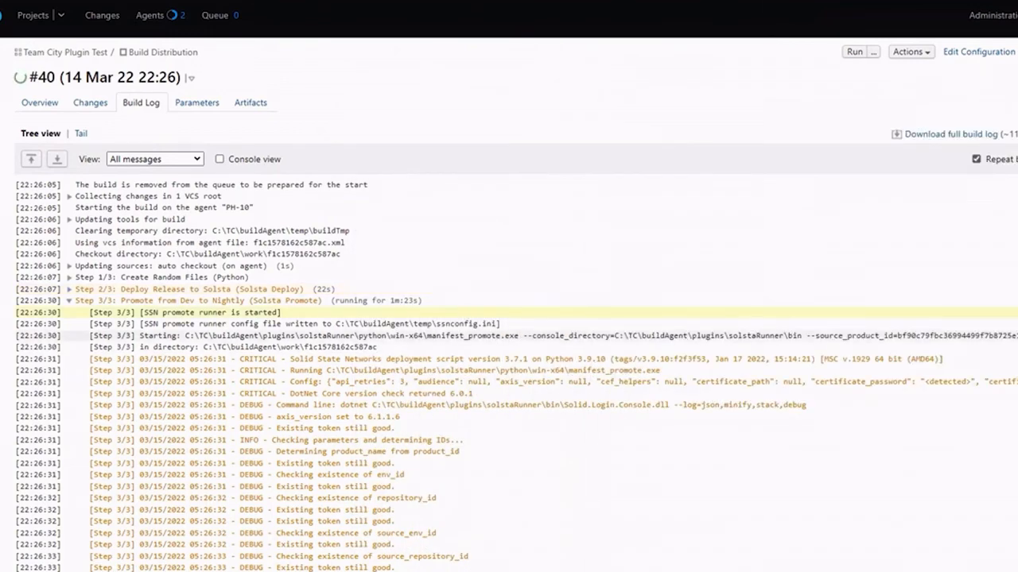
scroll(564, 395, "down", 8)
scroll(564, 396, "down", 20)
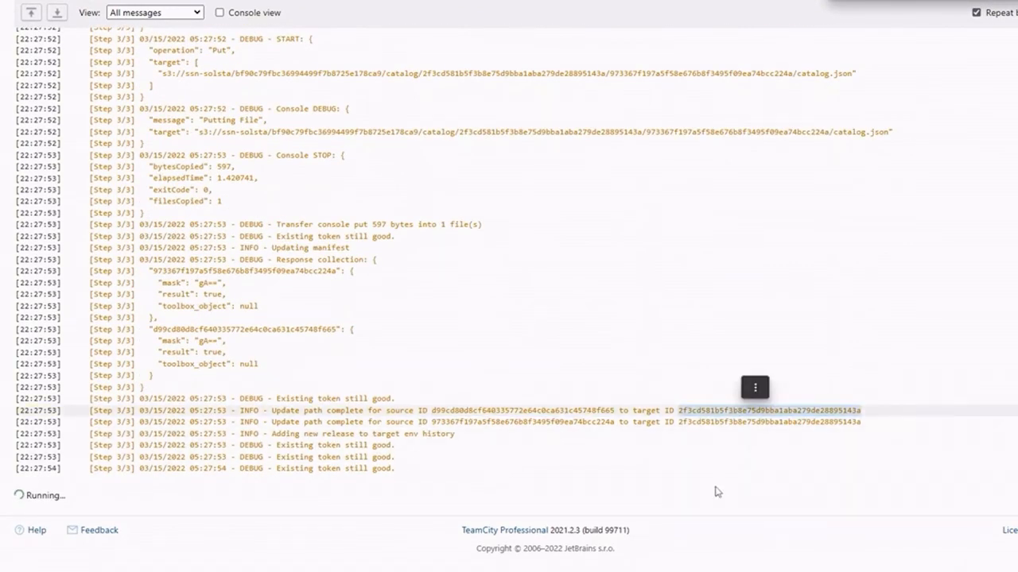
Switch to Solsta and view the delta update paths of the game-client repository in teamcity-nightly, with the whole window in view.
left_click(829, 569)
left_click(640, 257)
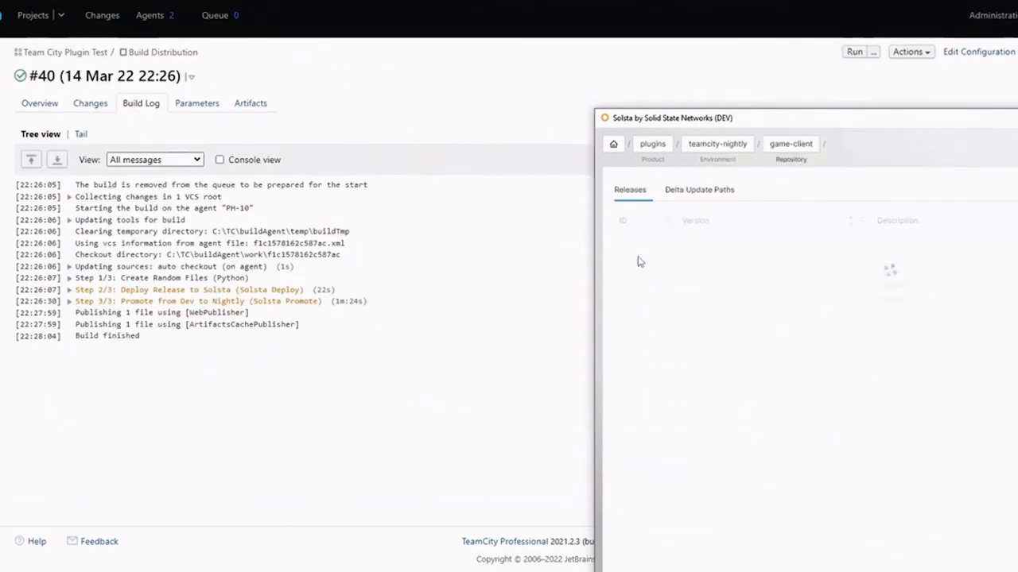
left_click(694, 195)
left_click_drag(819, 121, 626, 101)
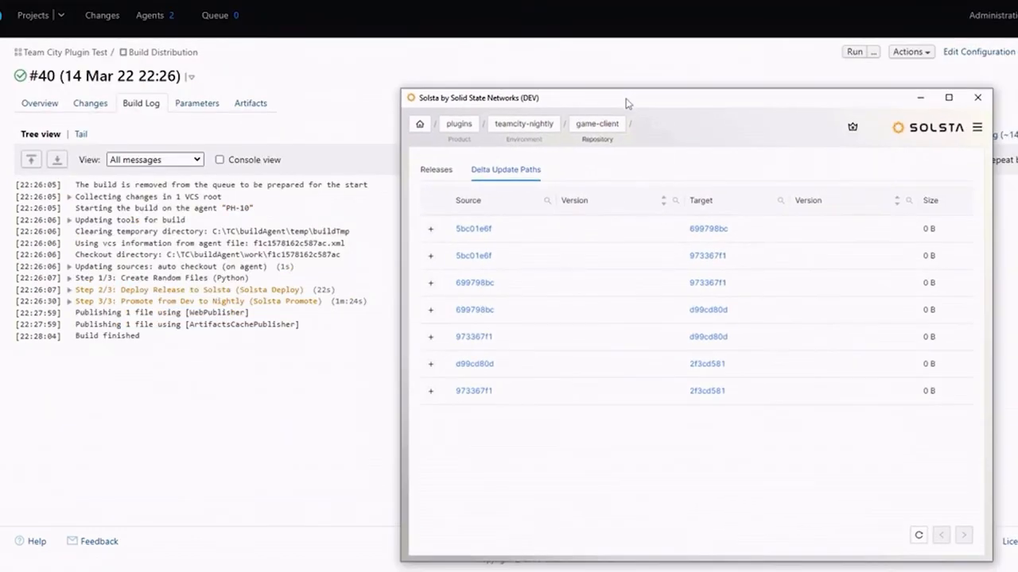